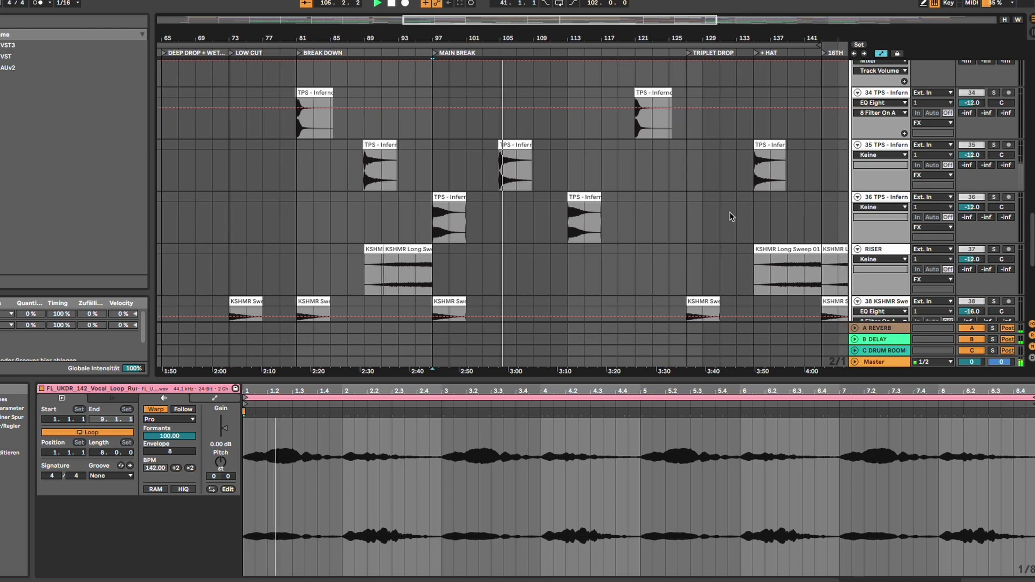
Unfold the DRUMS group, stop playback and fold the CHOIR group
scroll(729, 212, up, 15)
scroll(731, 212, up, 10)
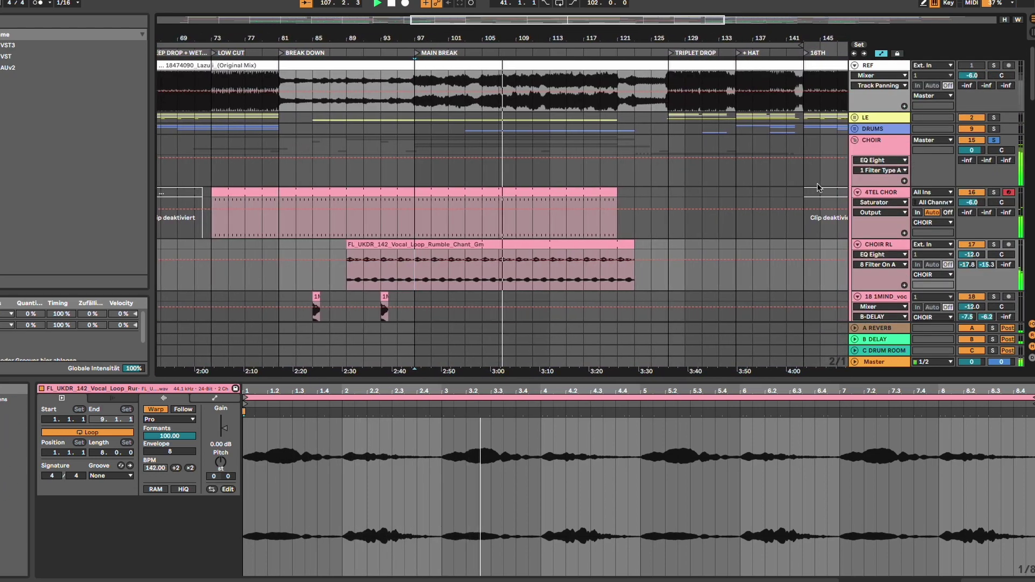
click(855, 129)
key(space)
scroll(901, 220, down, 8)
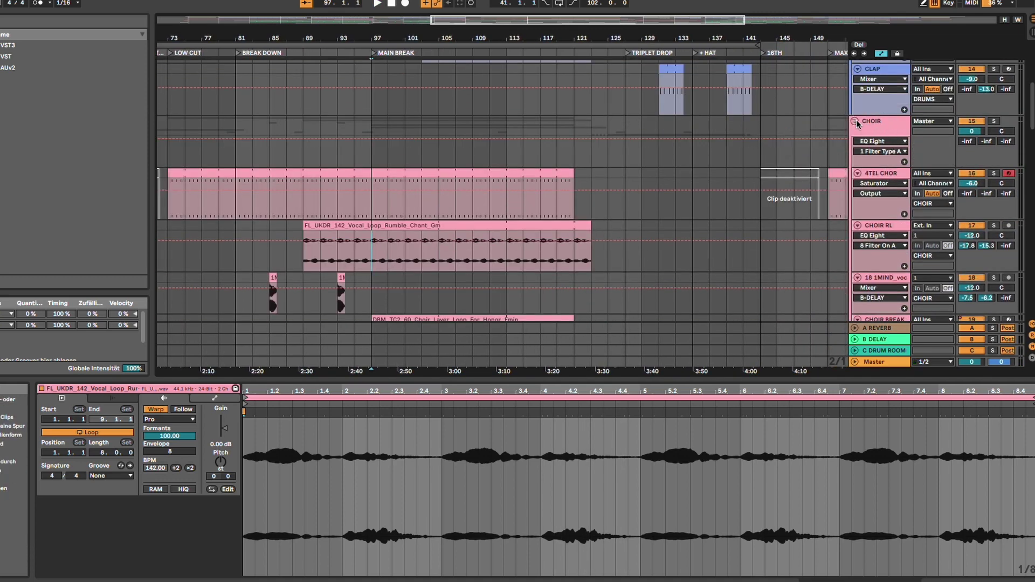
click(856, 122)
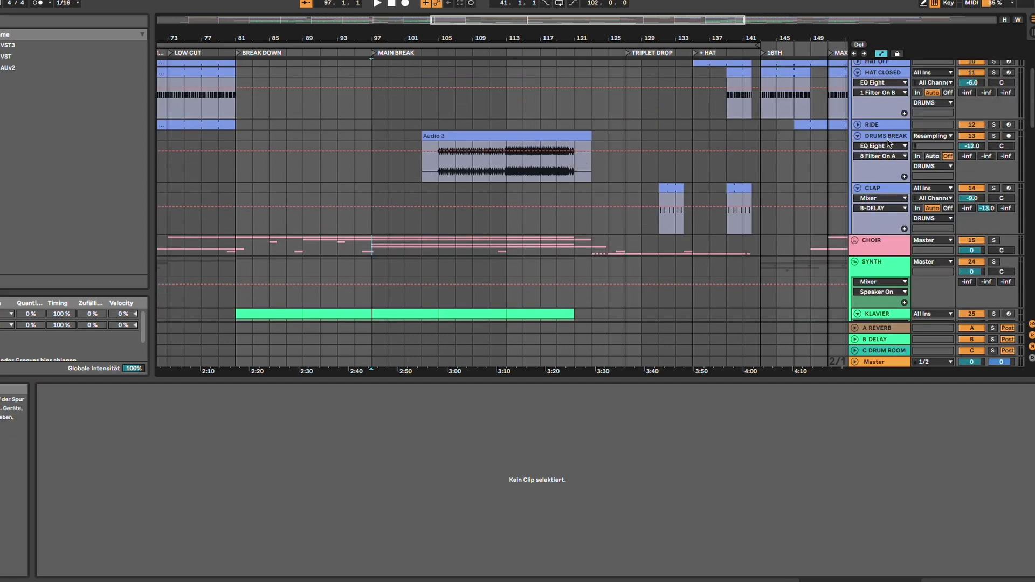
Show the Audio 3 clip of the DRUMS BREAK track and look over the bass and synth tracks used in the break
scroll(698, 154, up, 3)
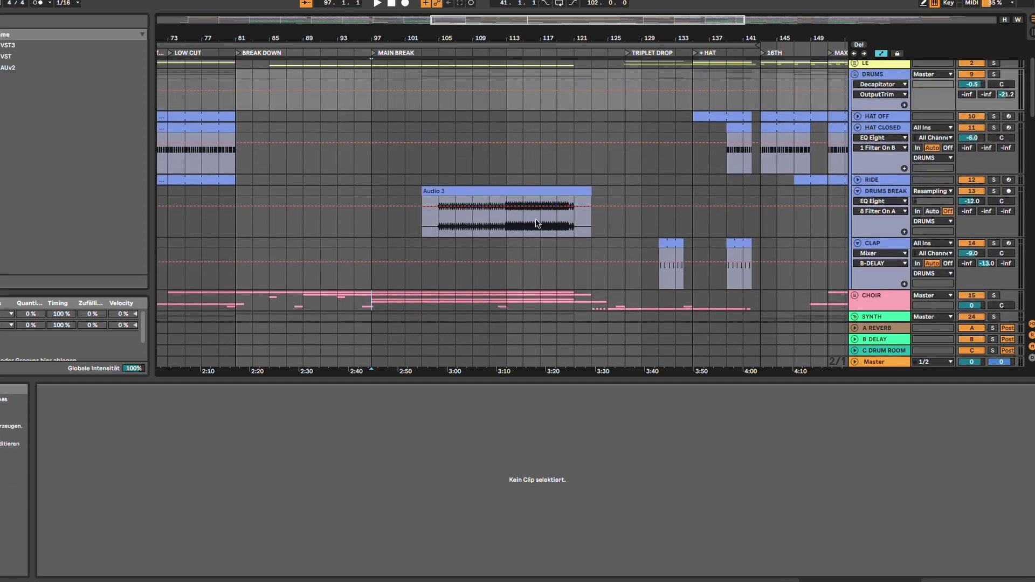
click(536, 220)
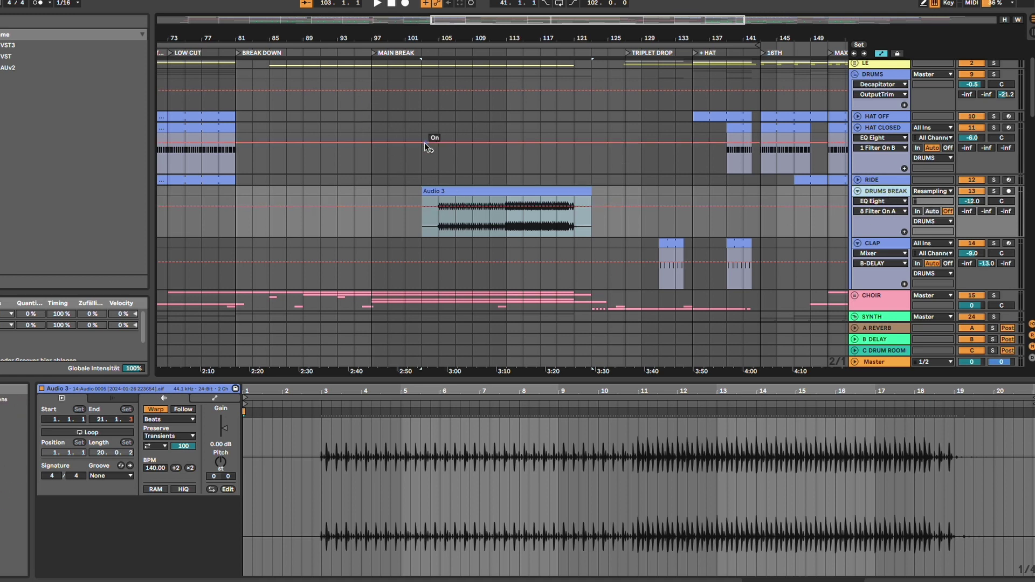
scroll(457, 125, up, 2)
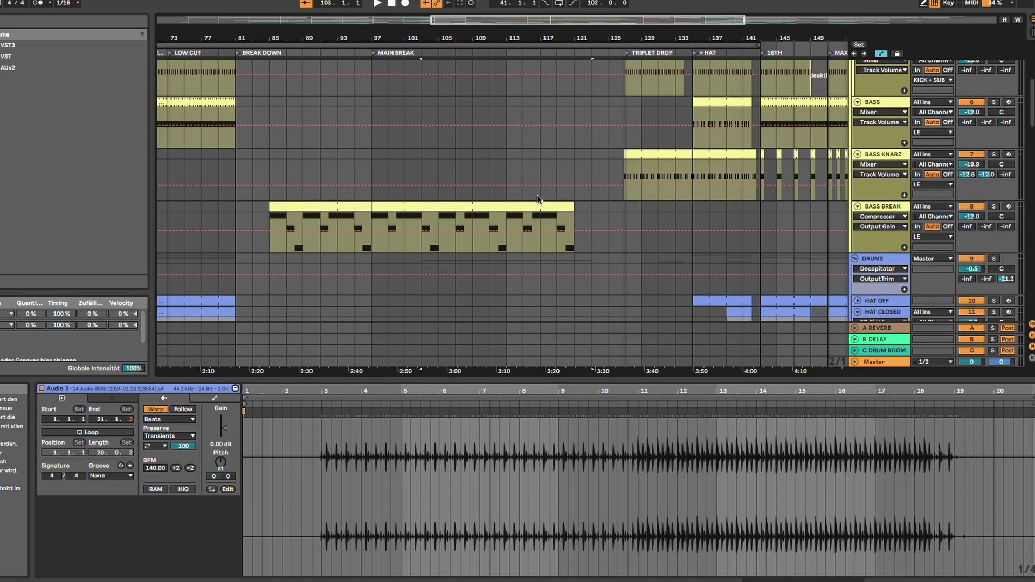
scroll(539, 194, up, 3)
scroll(770, 182, down, 15)
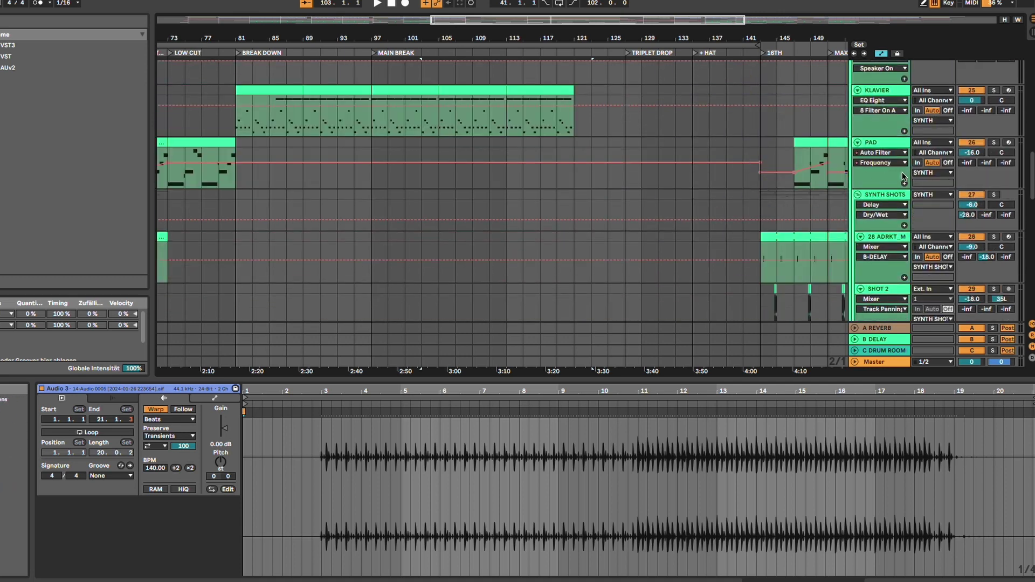
scroll(859, 244, down, 8)
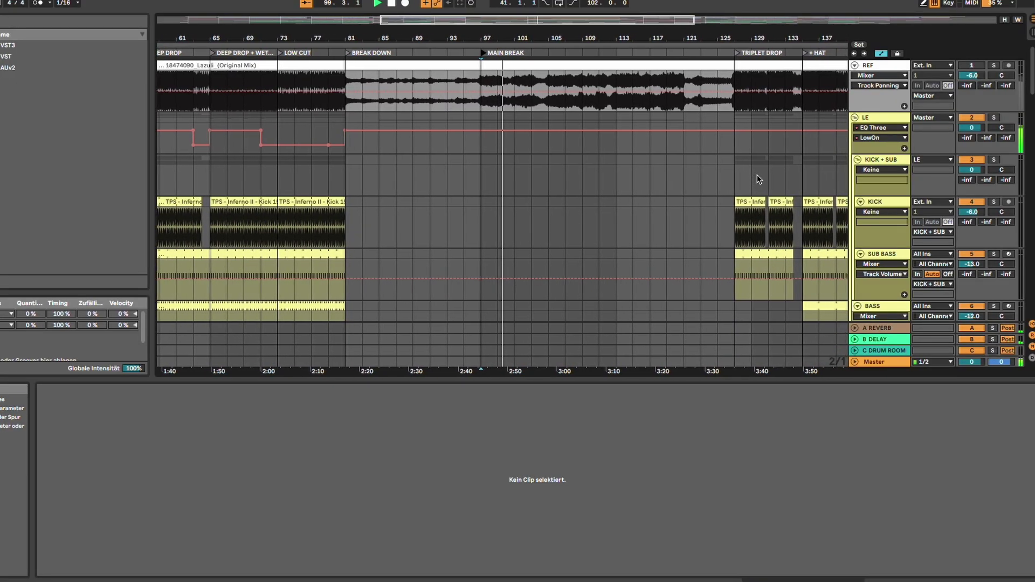
Unfold the CHOIR group during playback and examine its choir and chant tracks in the MAIN BREAK section
scroll(706, 159, down, 10)
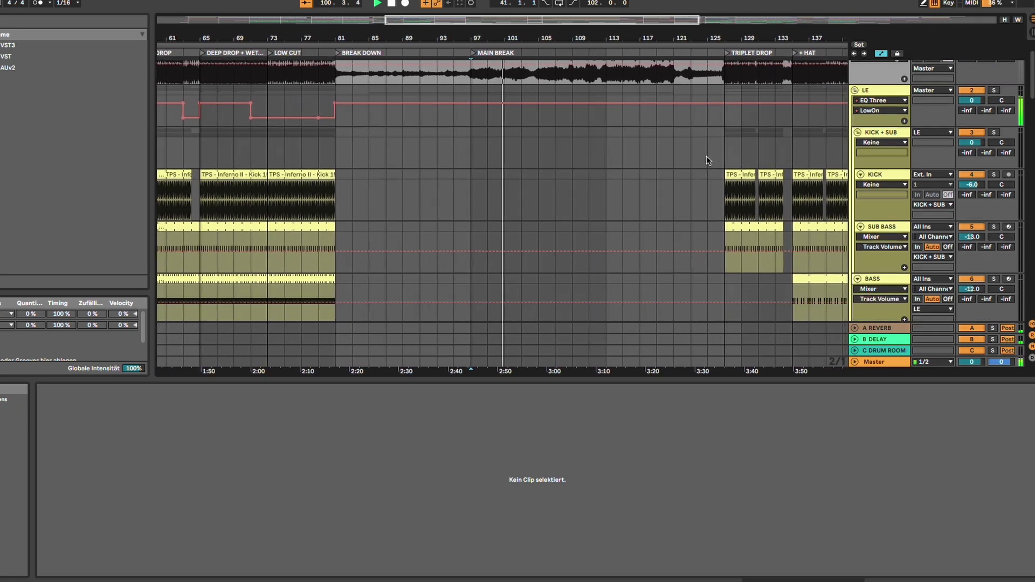
scroll(706, 164, down, 8)
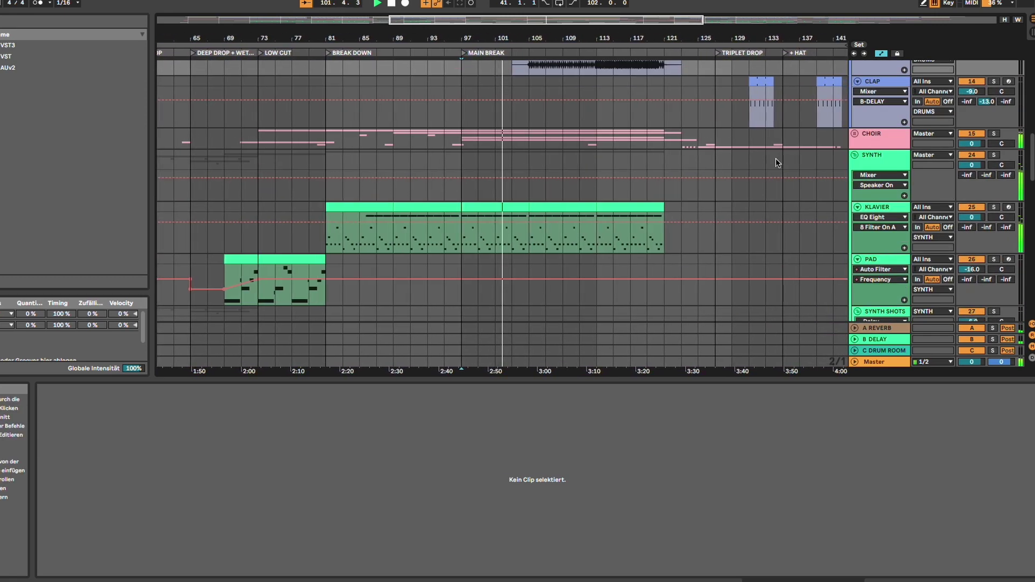
click(855, 133)
scroll(698, 173, down, 5)
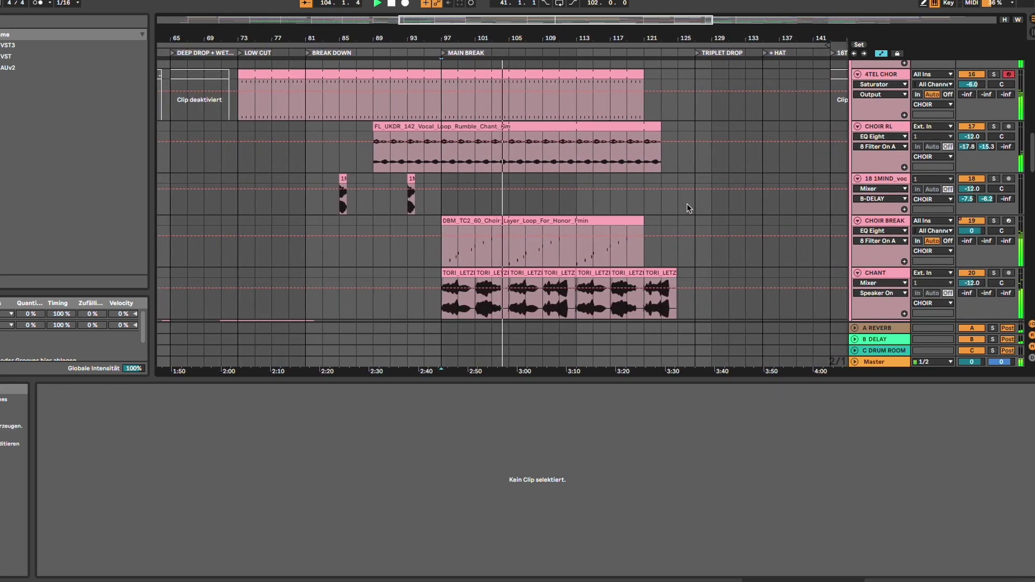
scroll(687, 208, down, 3)
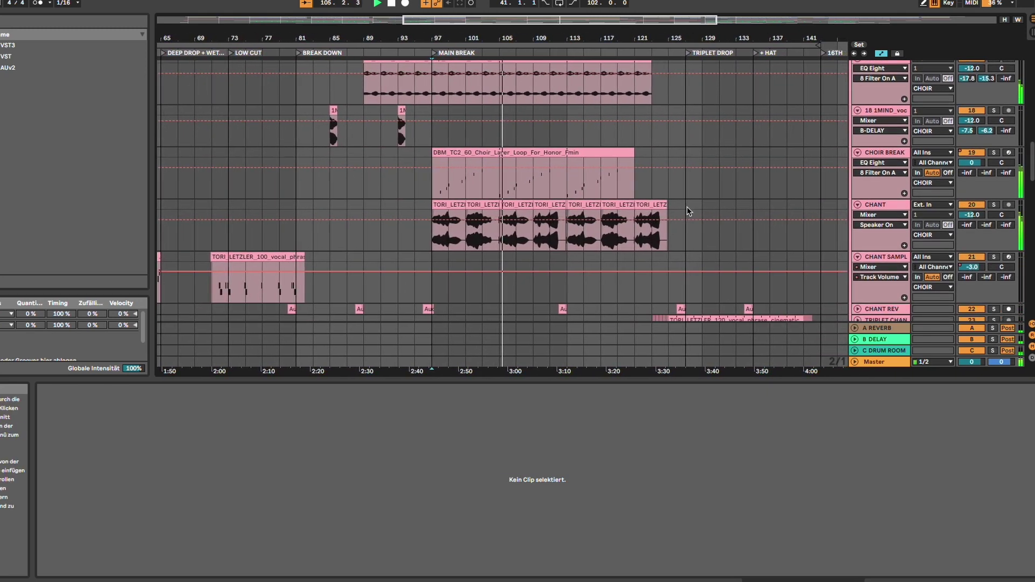
scroll(687, 206, down, 2)
scroll(686, 206, up, 10)
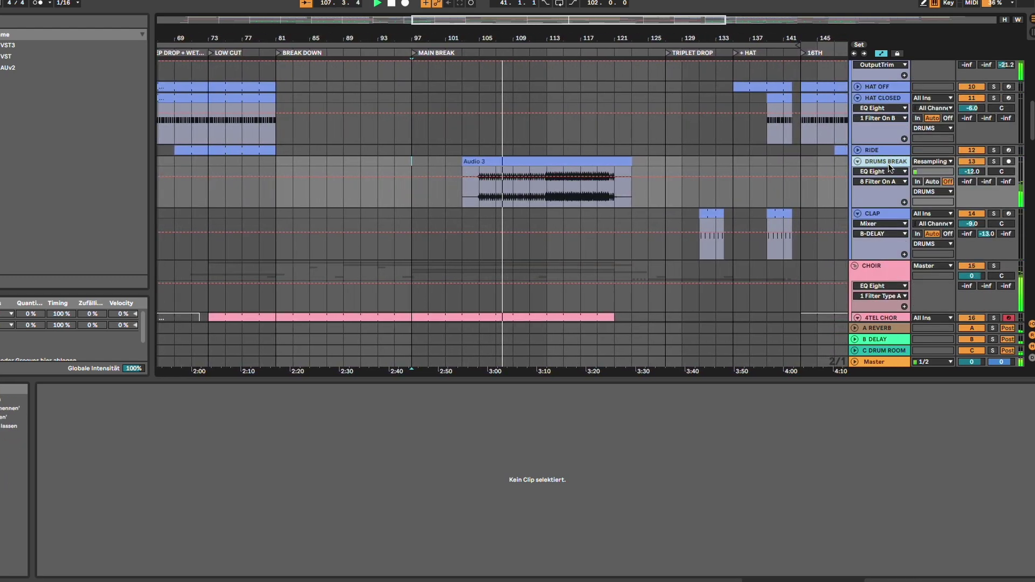
Show the device chain of the 4TEL CHOR track and review its effects through to the final EQ Eight
click(895, 318)
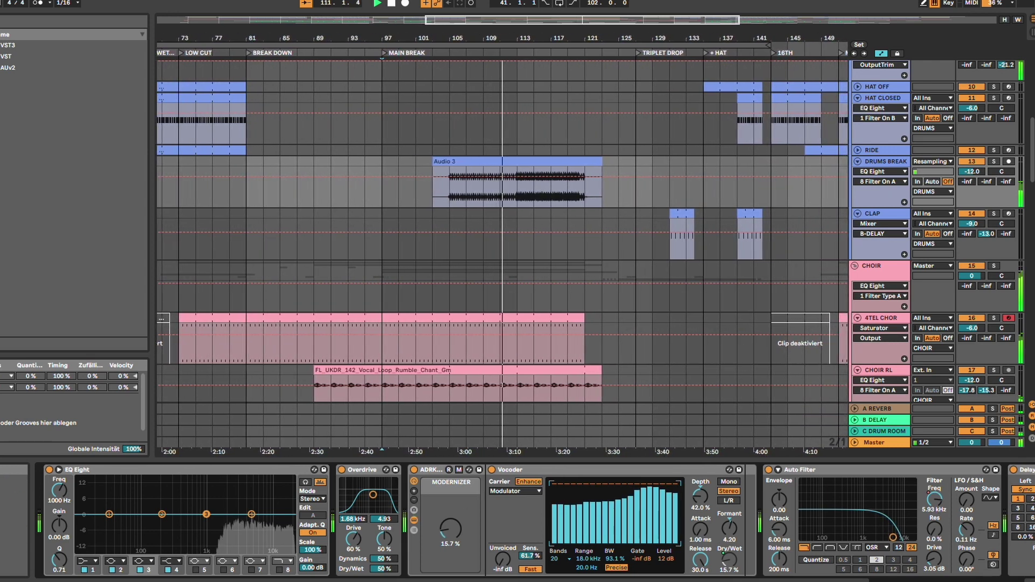
scroll(536, 520, right, 9)
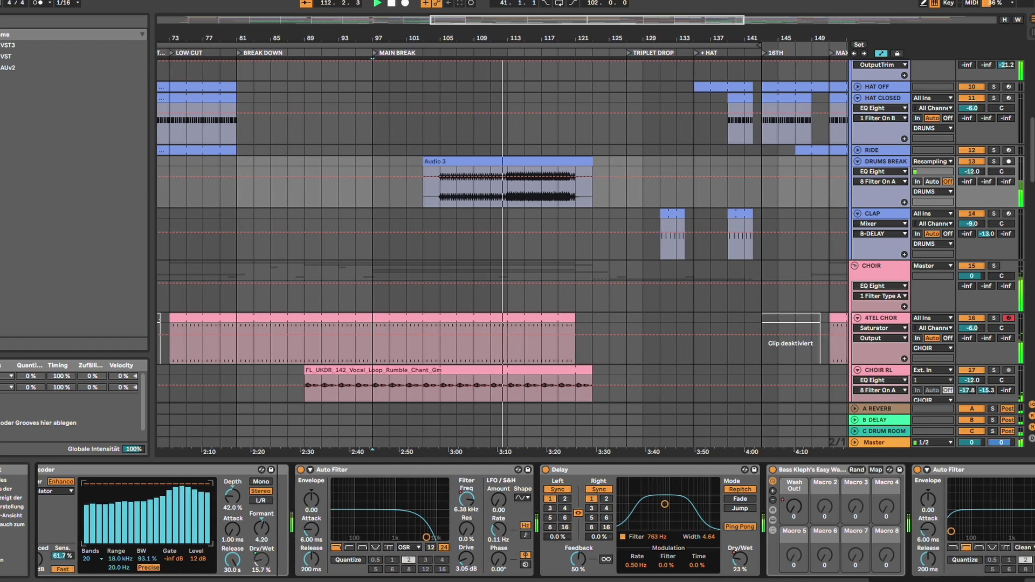
scroll(536, 520, right, 3)
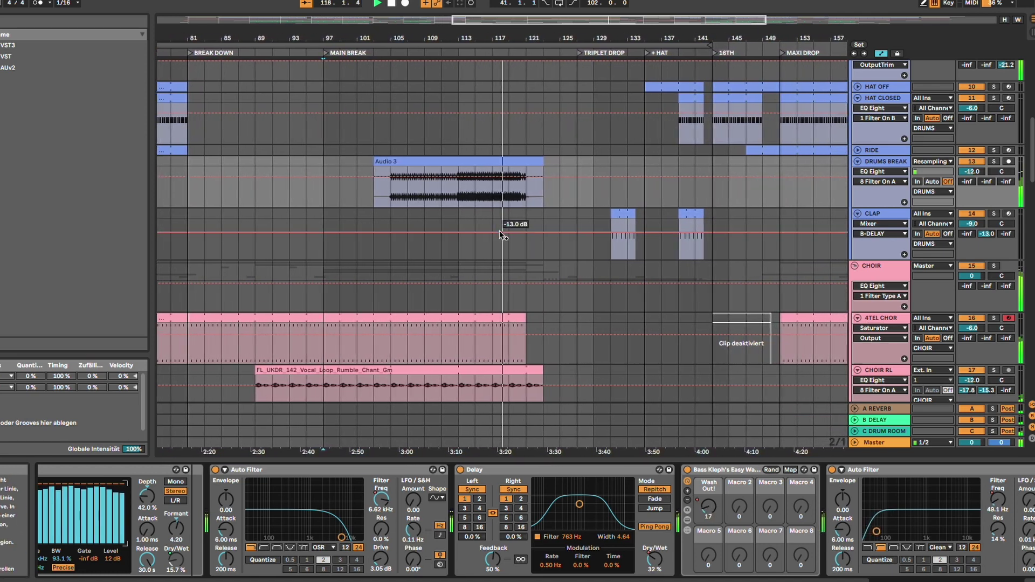
scroll(534, 522, right, 7)
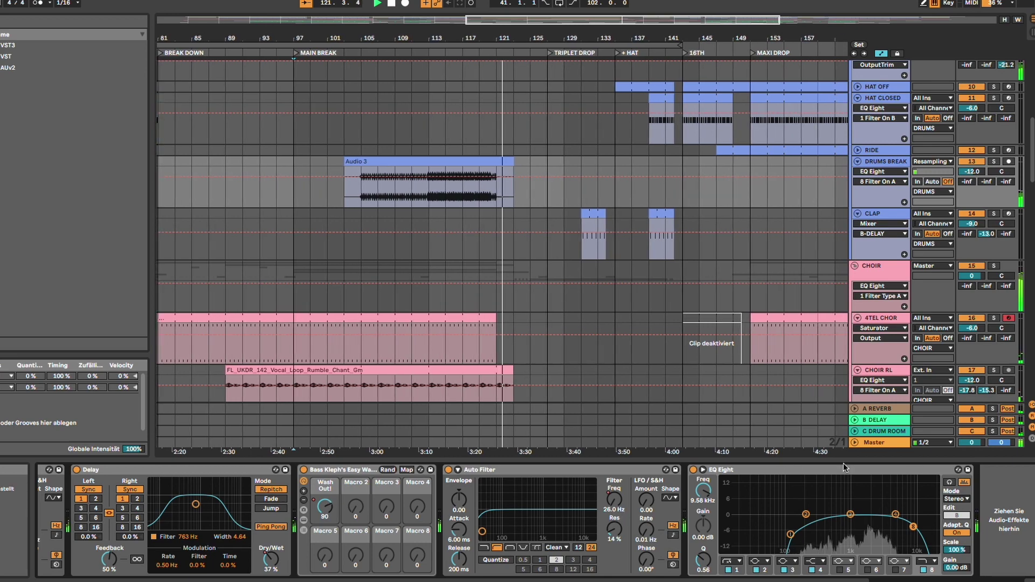
Unfold the triplet chant track in the CHOIR group and show its device chain
scroll(618, 229, up, 1)
scroll(618, 228, up, 3)
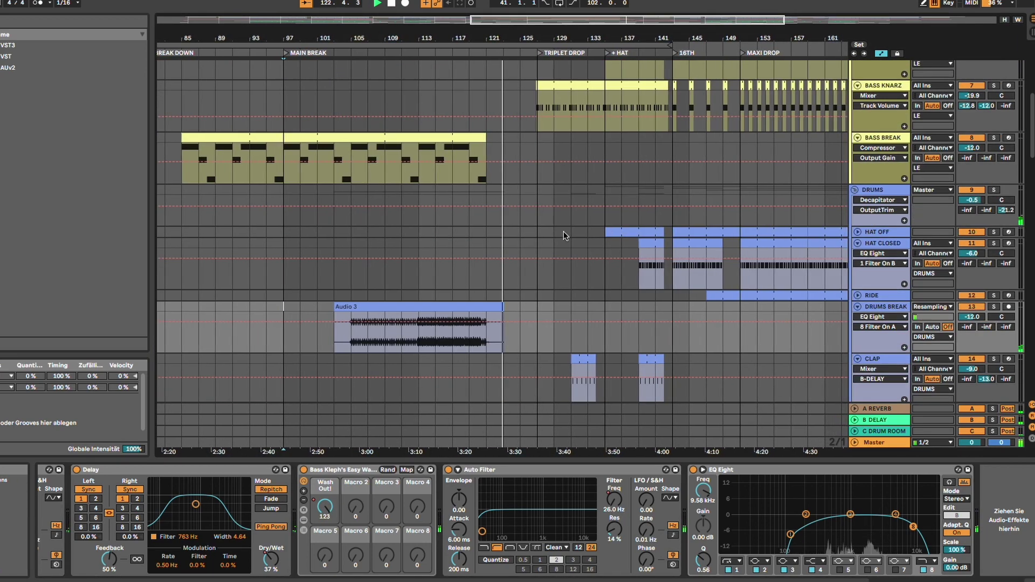
scroll(564, 231, down, 10)
scroll(516, 222, down, 2)
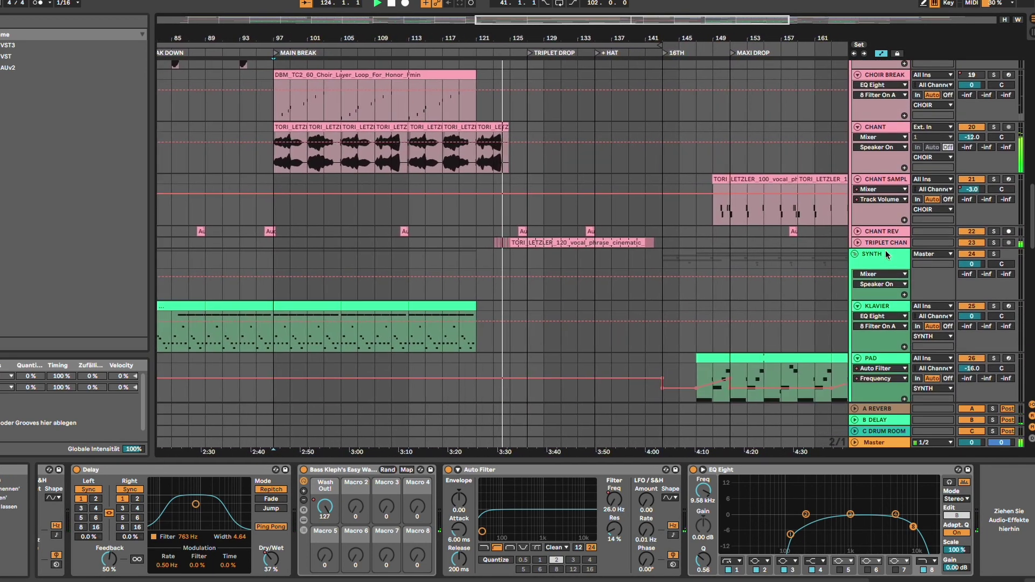
click(858, 242)
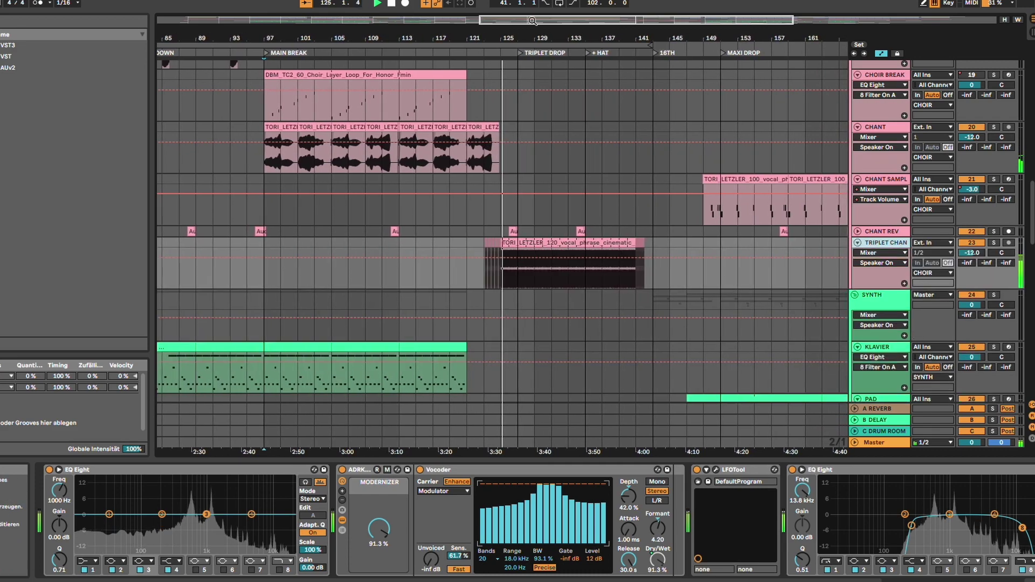
Examine the chopped triplet chant clips around the TRIPLET DROP marker closely, along with the drum and bass tracks there
drag(539, 20, 615, 97)
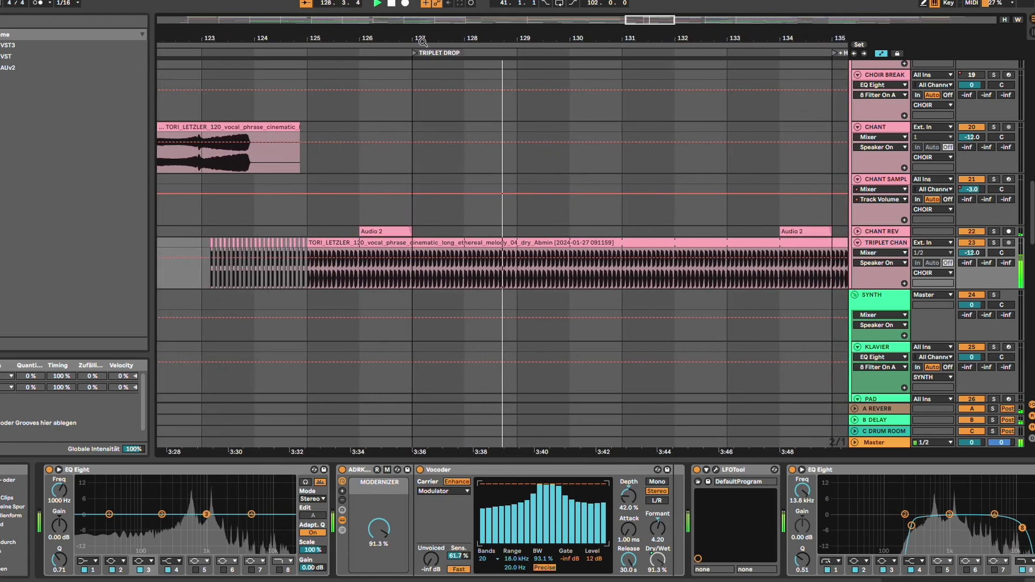
drag(639, 20, 640, 0)
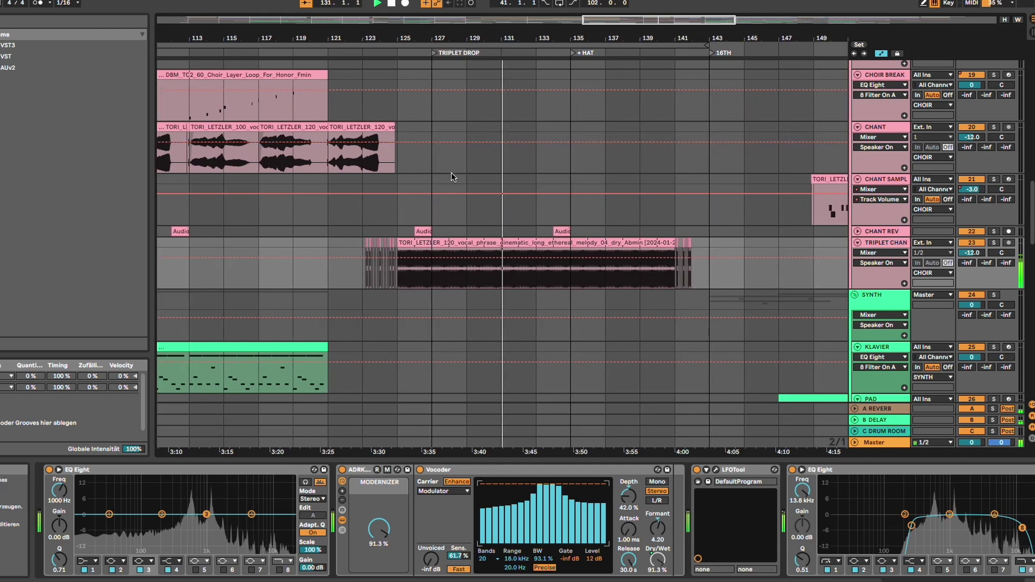
scroll(451, 172, up, 10)
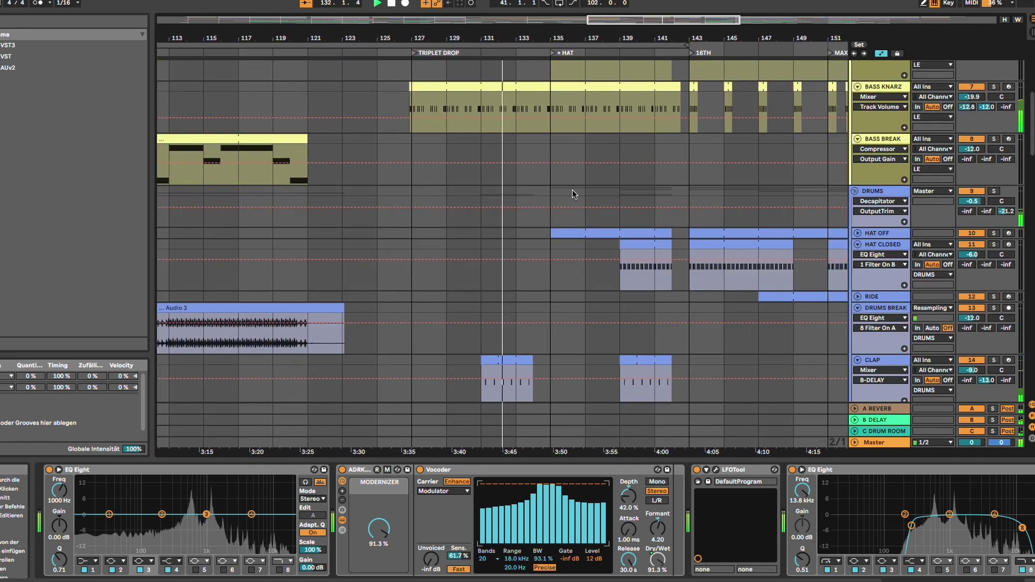
scroll(571, 190, up, 6)
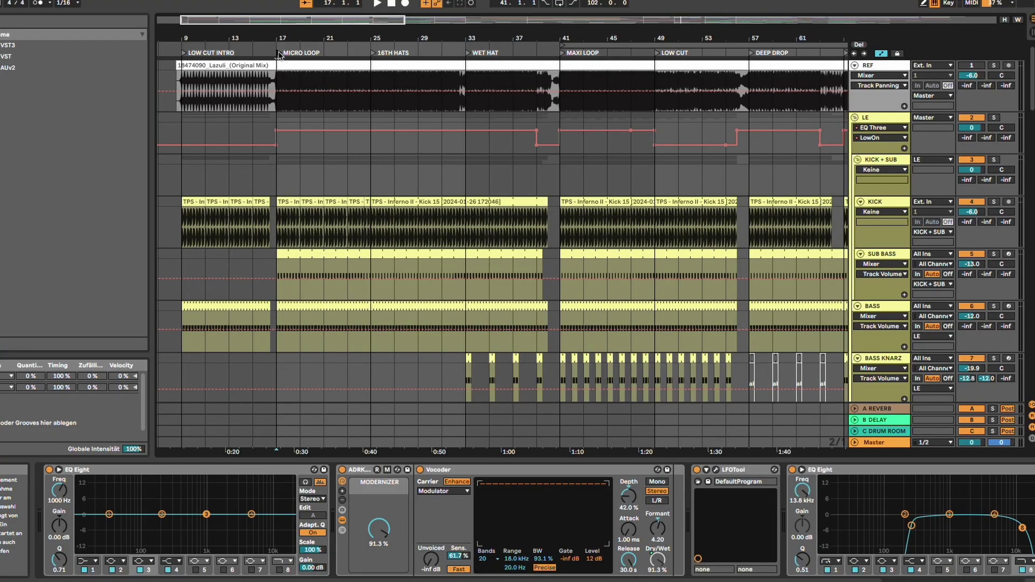
Solo the REF track and play the reference from the MICRO LOOP marker
click(995, 68)
key(space)
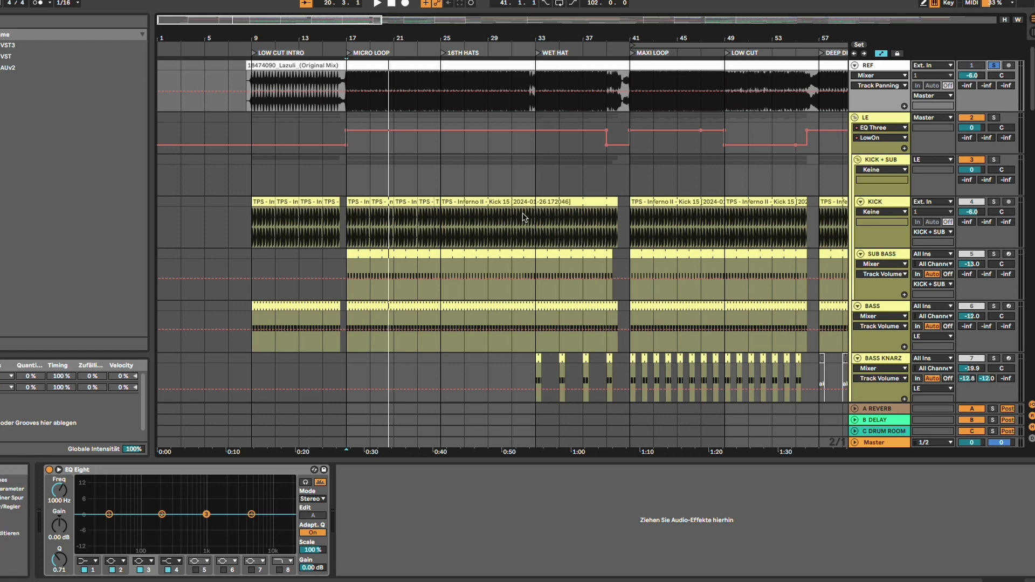
Look over the drum tracks of the opening sections, and play the soloed LE group from the MICRO LOOP marker
scroll(474, 214, down, 4)
scroll(474, 212, down, 20)
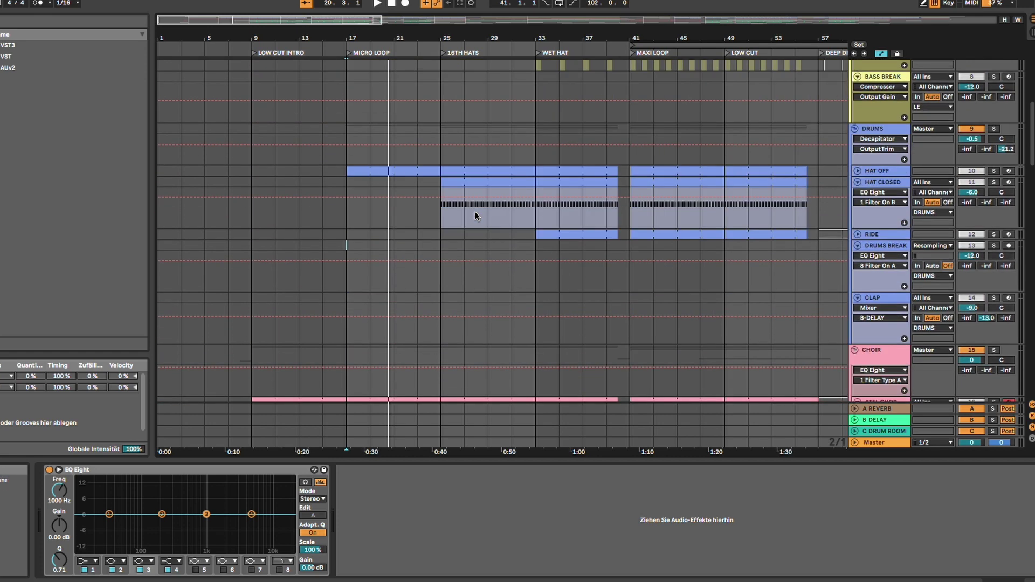
scroll(434, 161, up, 10)
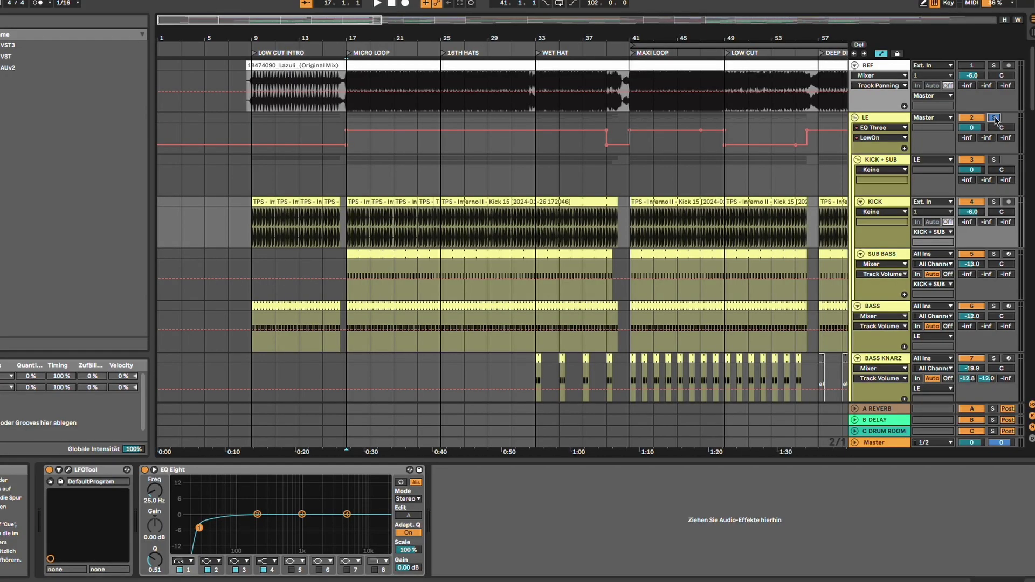
key(space)
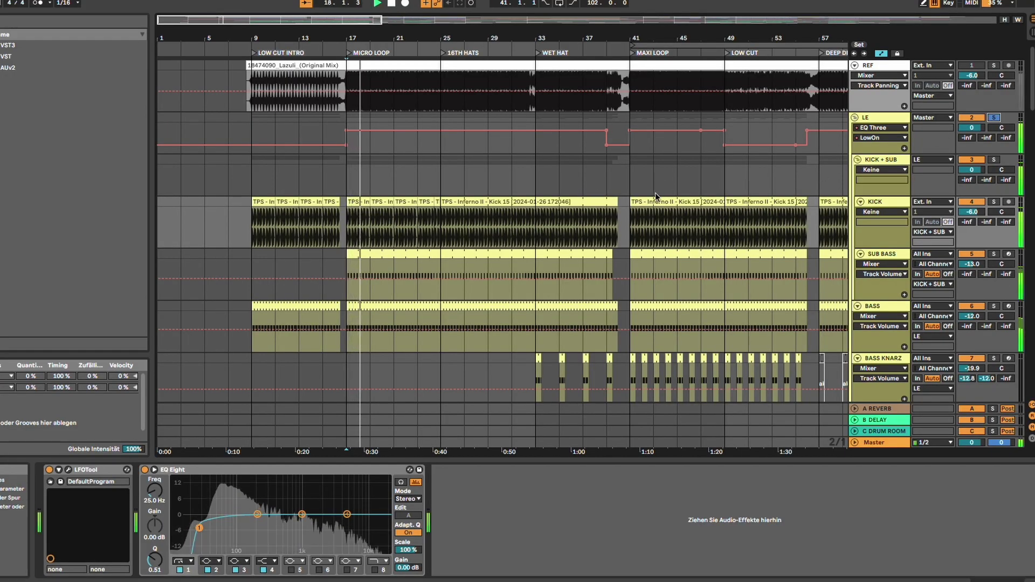
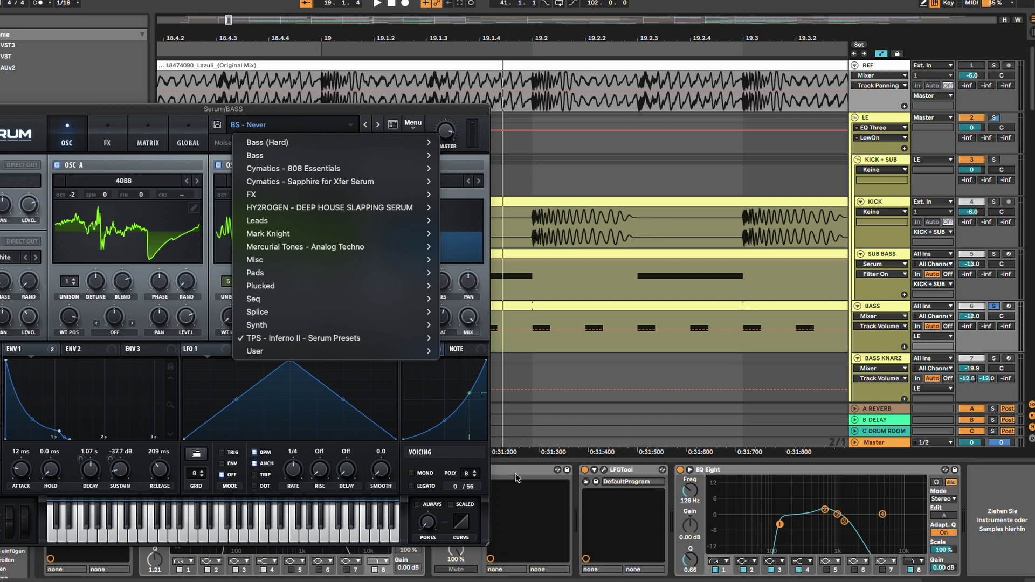
Choose the BS - Never preset from the TPS - Inferno II - Serum Presets folder for the BASS track's Serum
mouse_move(391, 344)
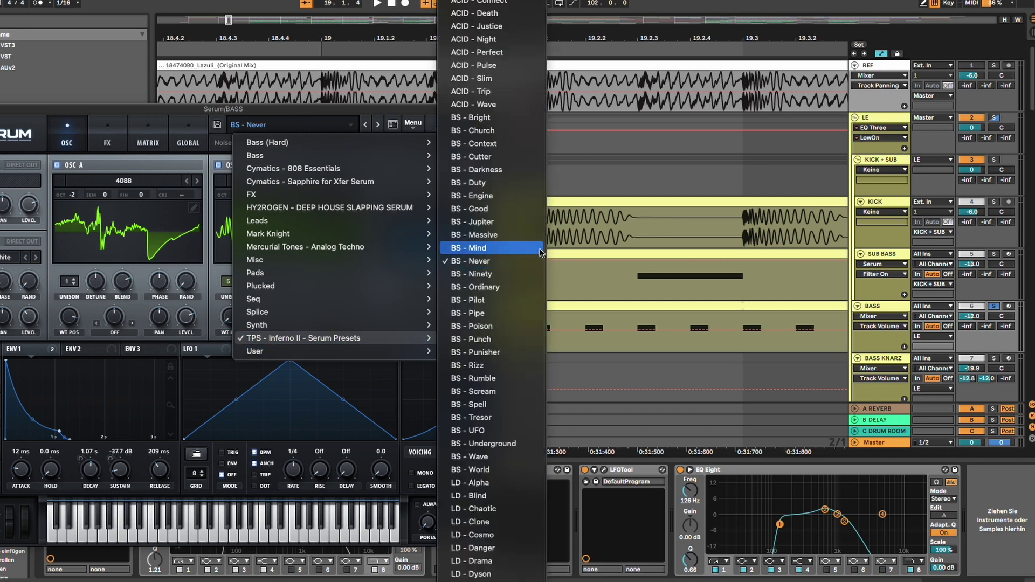
click(539, 262)
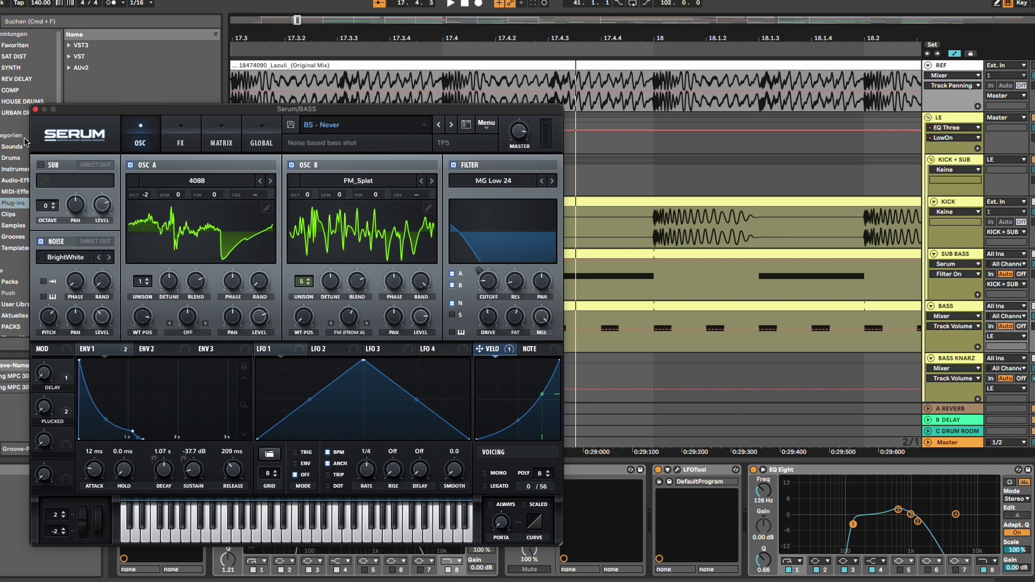
Review the Serum preset's effects from distortion to reverb, and close the synth window
click(180, 140)
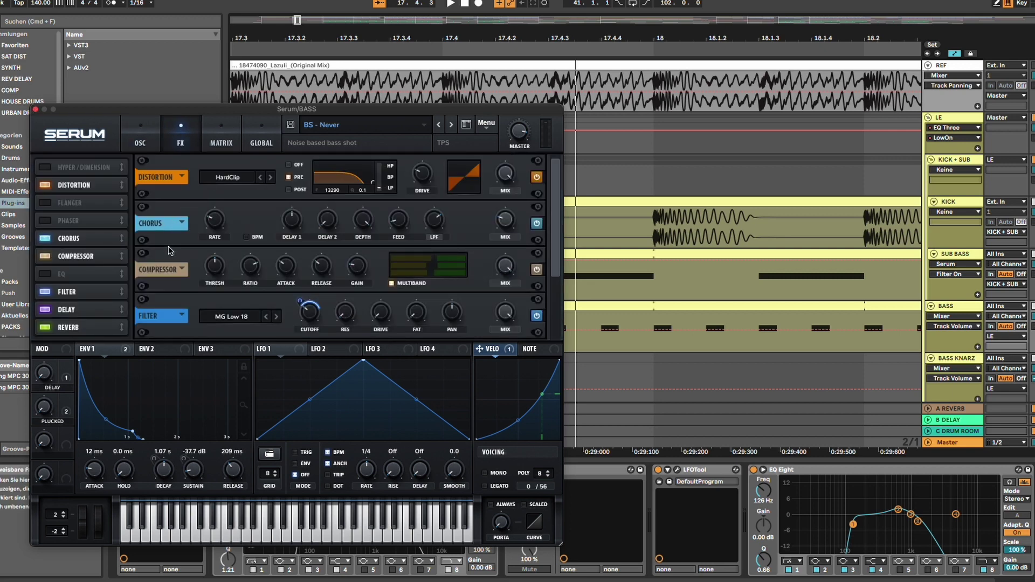
scroll(168, 251, down, 5)
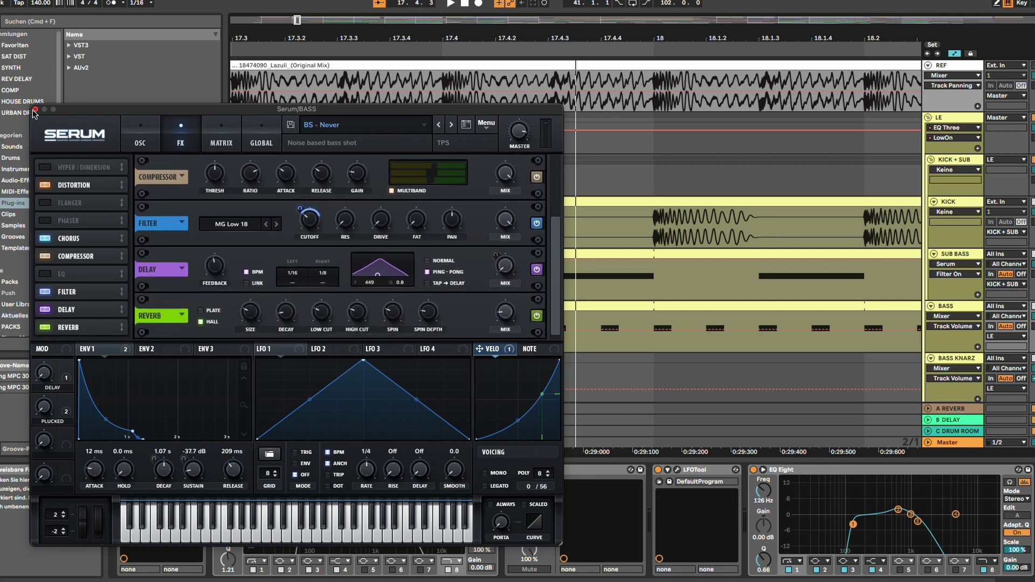
click(36, 110)
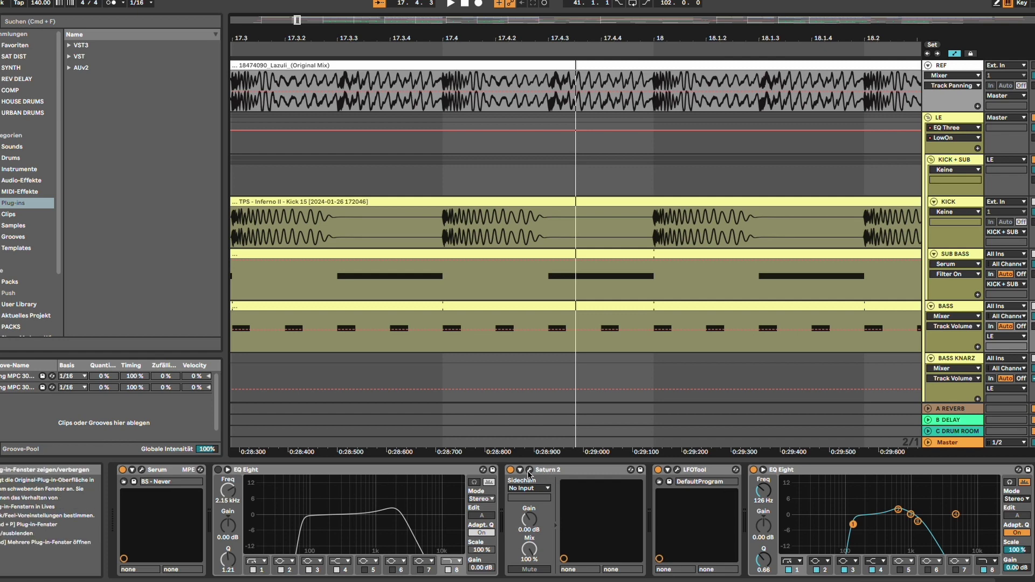
Open the BASS track's Saturn 2 saturation plug-in and start playback to check its processing
click(529, 471)
key(space)
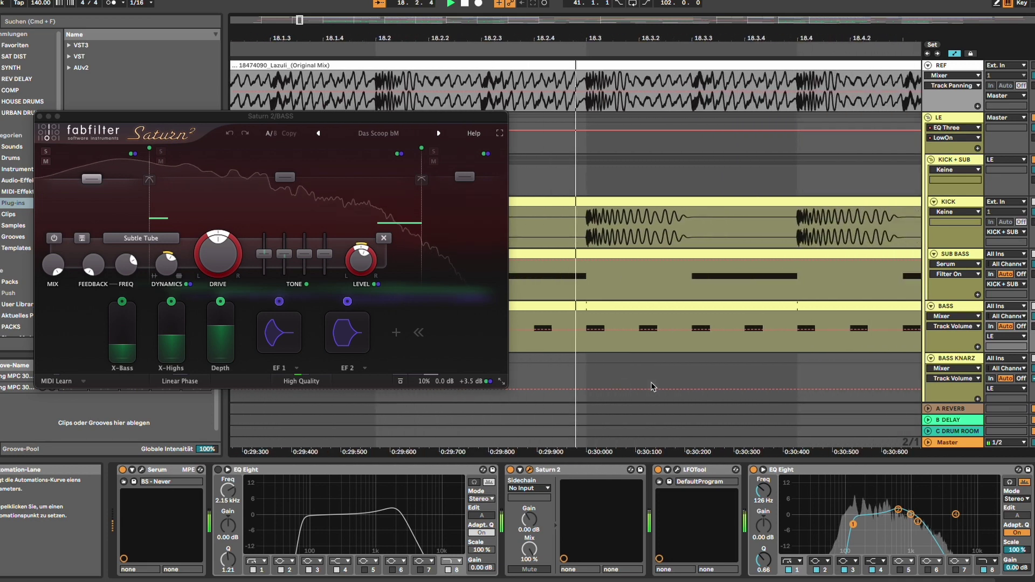
Check the BASS track's LFOTool volume shape and the EQ Eight after it, and play the soloed LE group
click(678, 470)
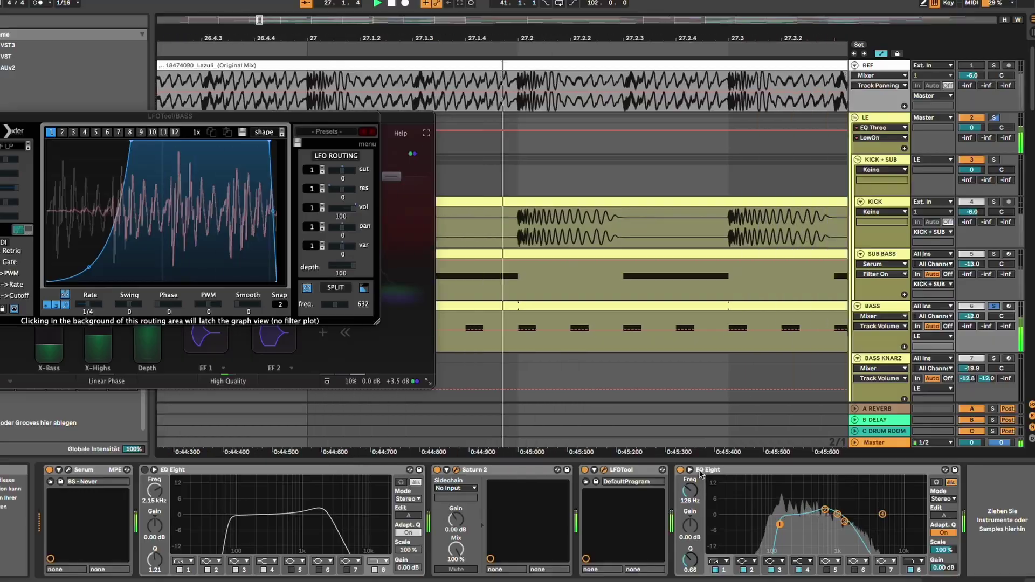
click(725, 473)
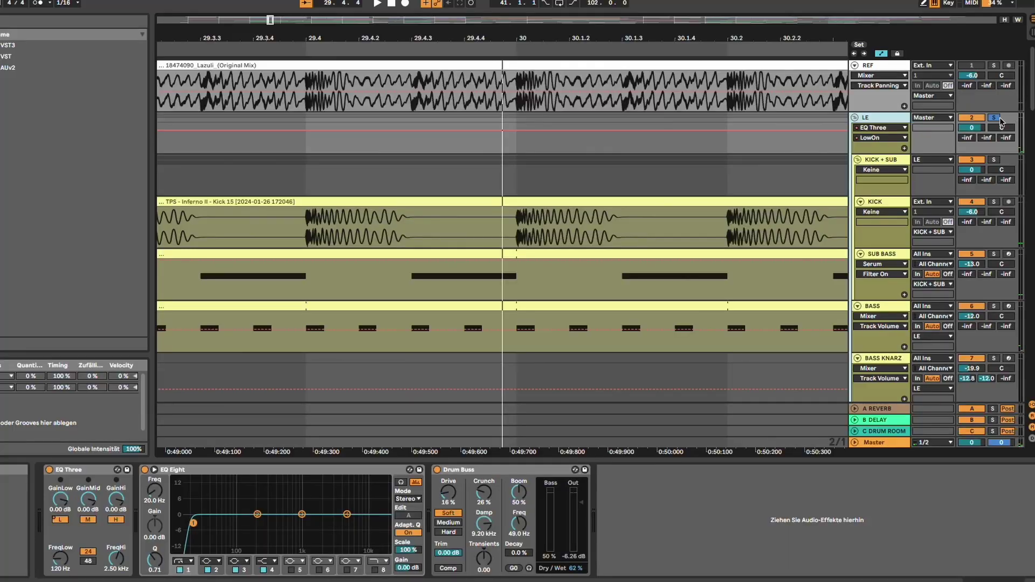
key(space)
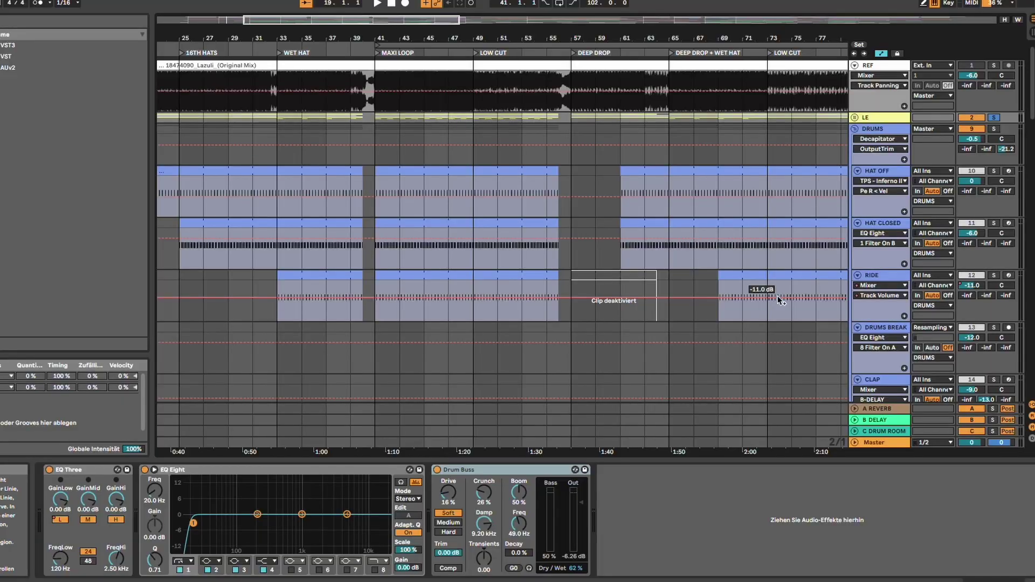
Look over the drum and choir tracks, and play the soloed DRUMS group and its HAT OFF track
scroll(780, 297, up, 5)
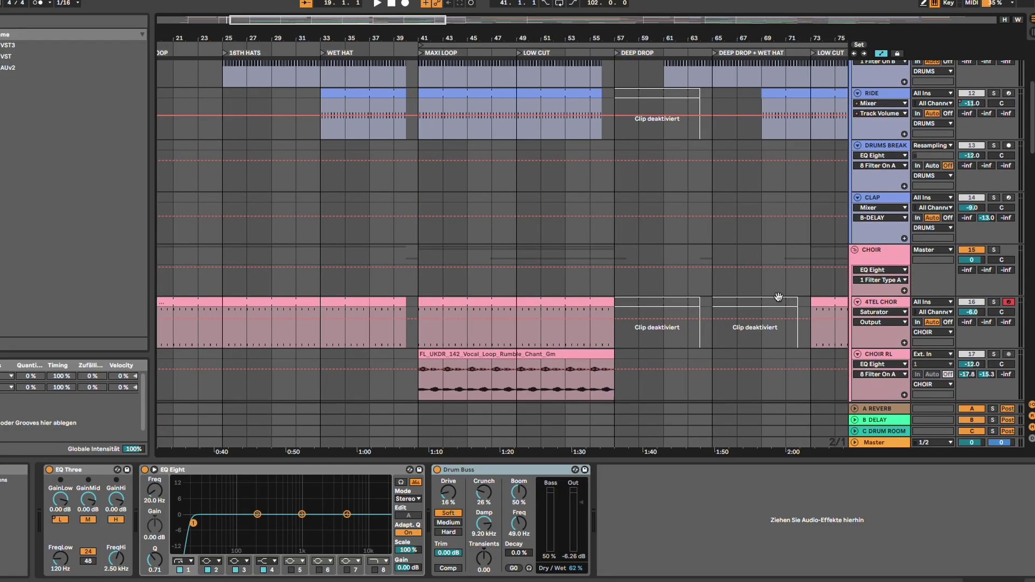
scroll(636, 269, up, 4)
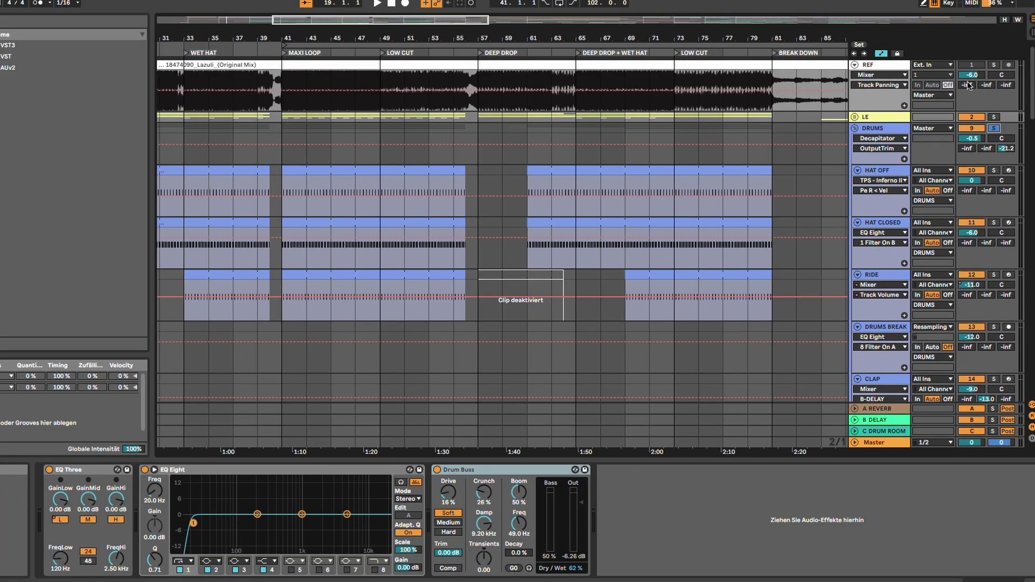
key(space)
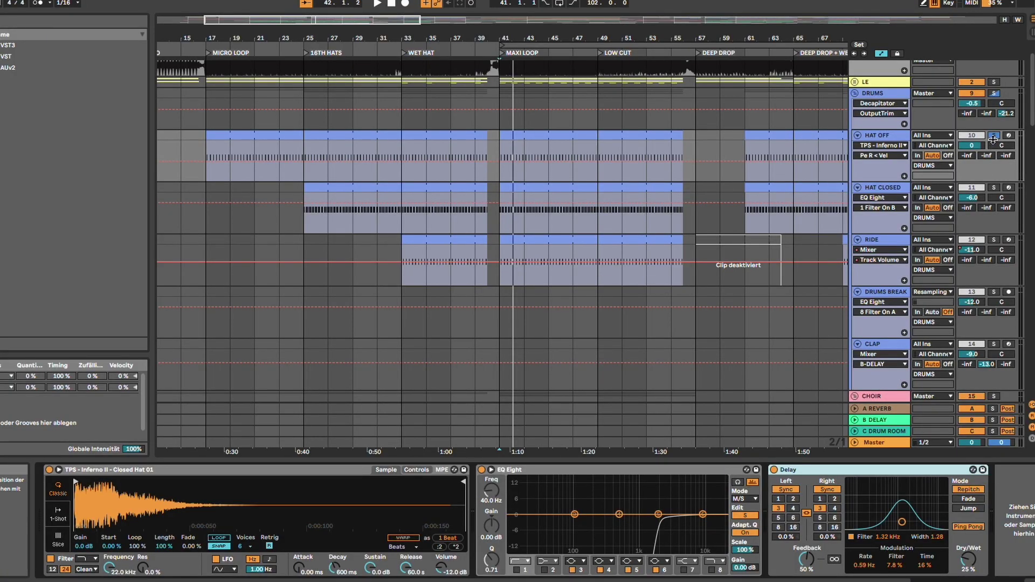
key(space)
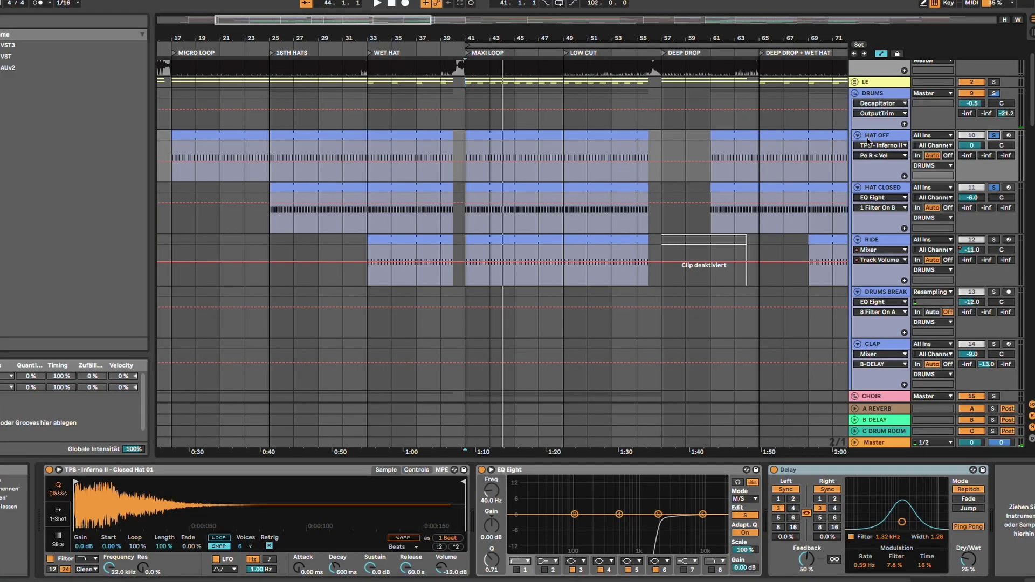
Check the HAT CLOSED track's sampler, and remove the Chorus-Ensemble effect from the RIDE track
click(885, 190)
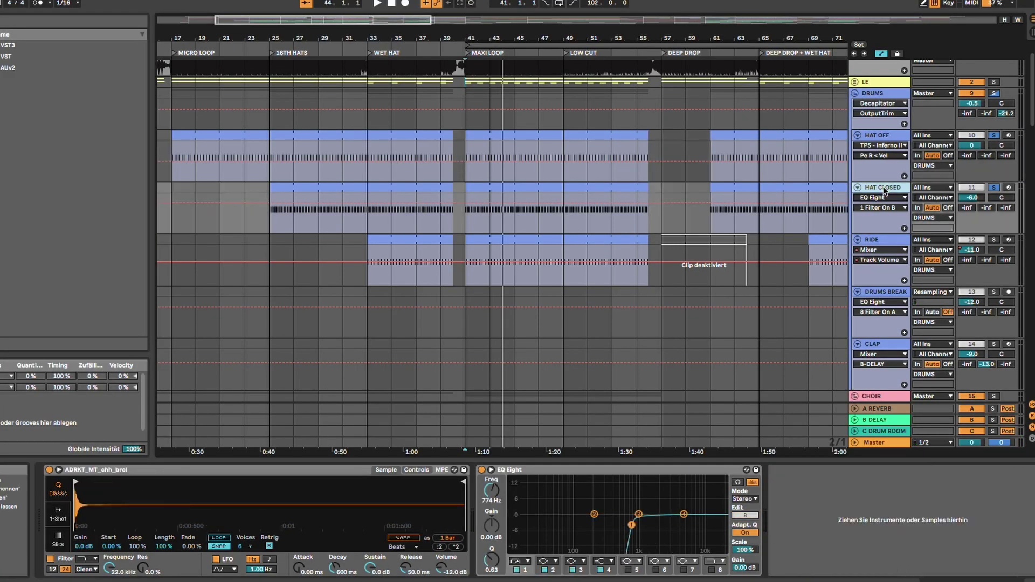
click(229, 473)
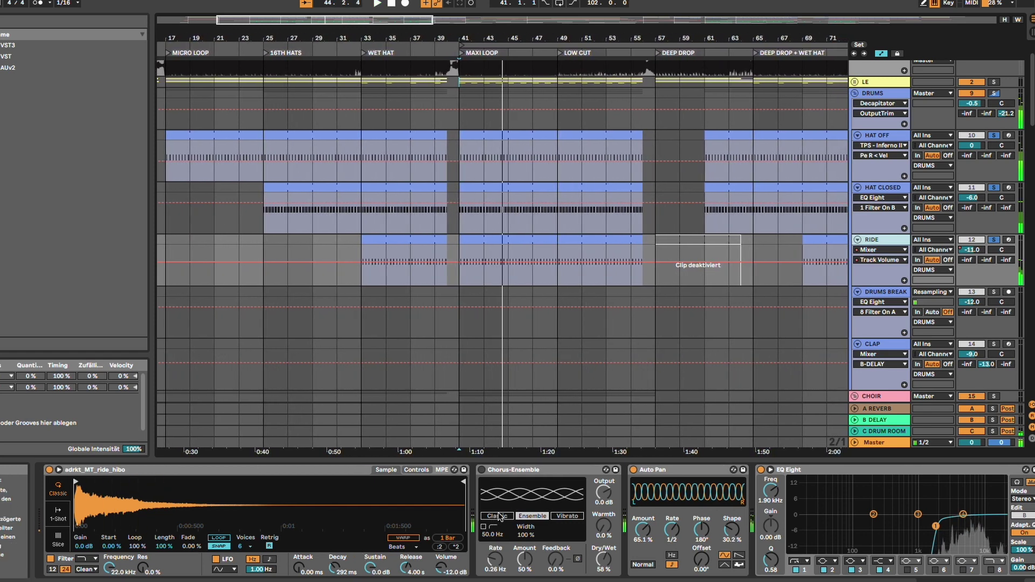
click(533, 474)
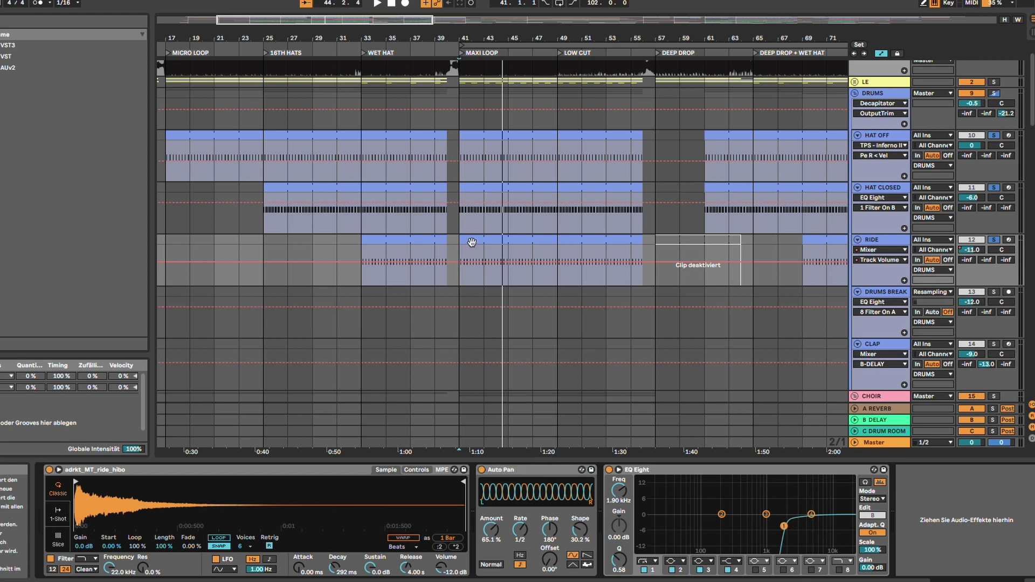
Play the soloed hat and ride tracks from MAXI LOOP and compare them with the soloed REF track
key(space)
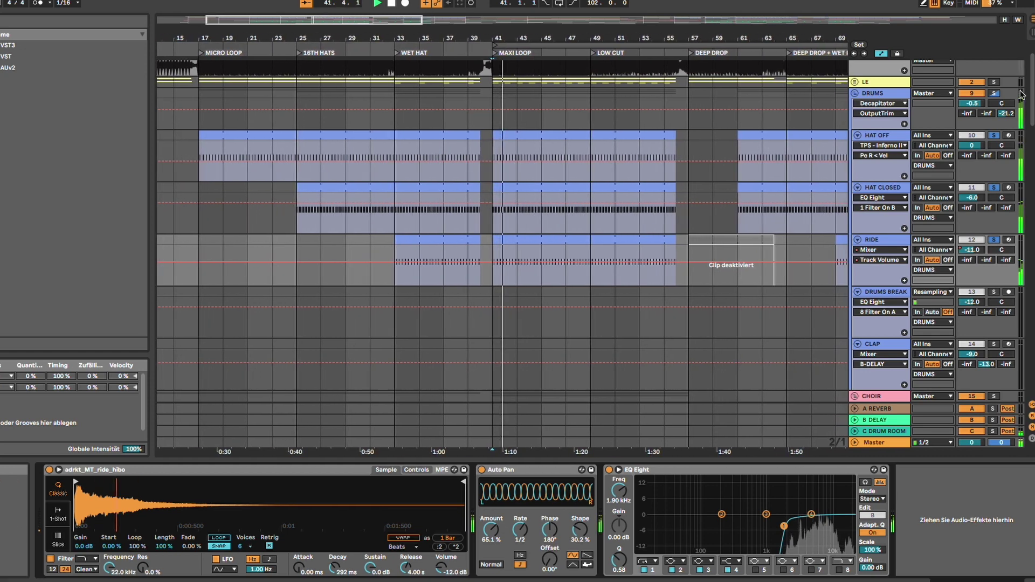
scroll(771, 222, down, 3)
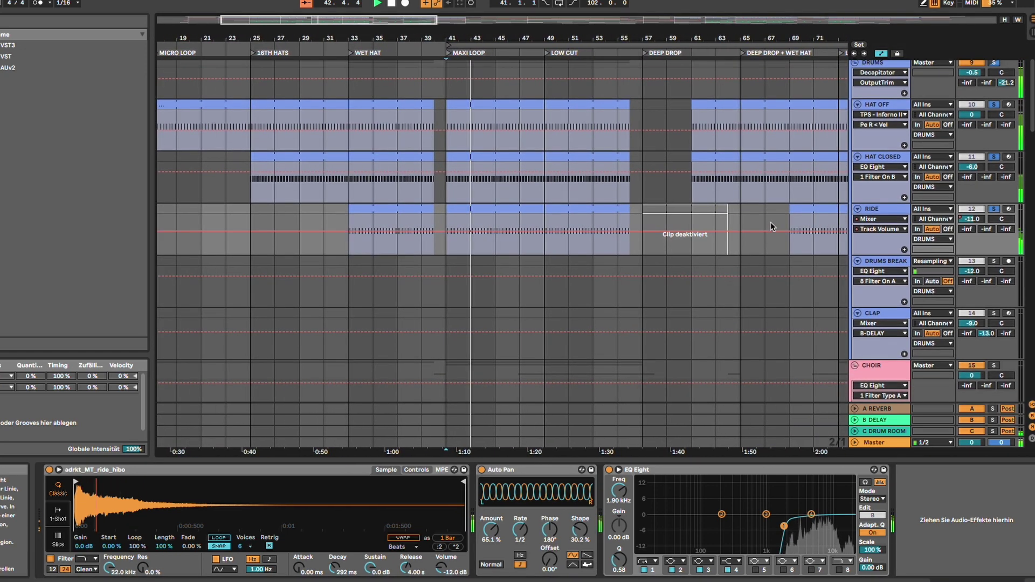
scroll(818, 223, up, 3)
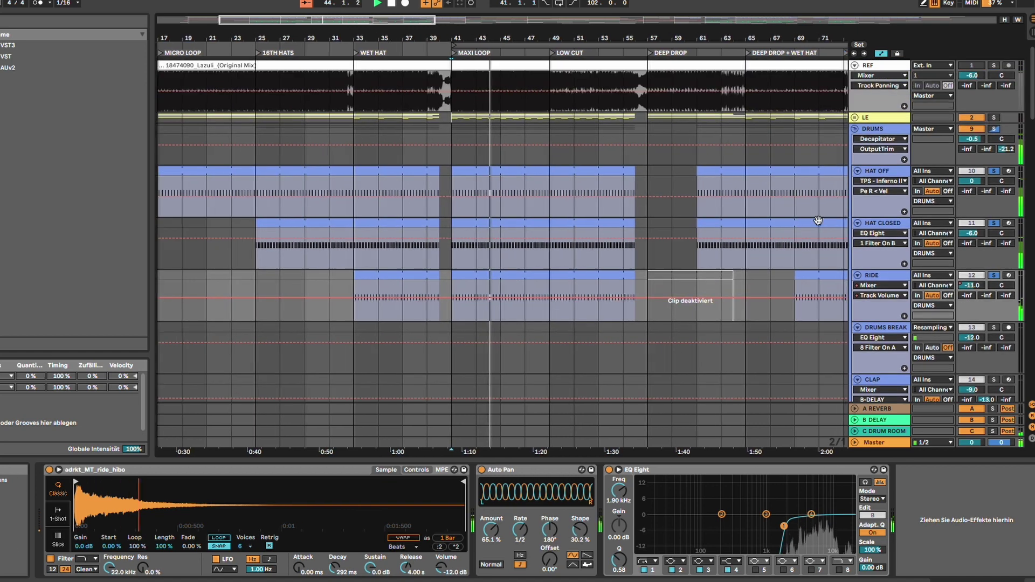
click(995, 66)
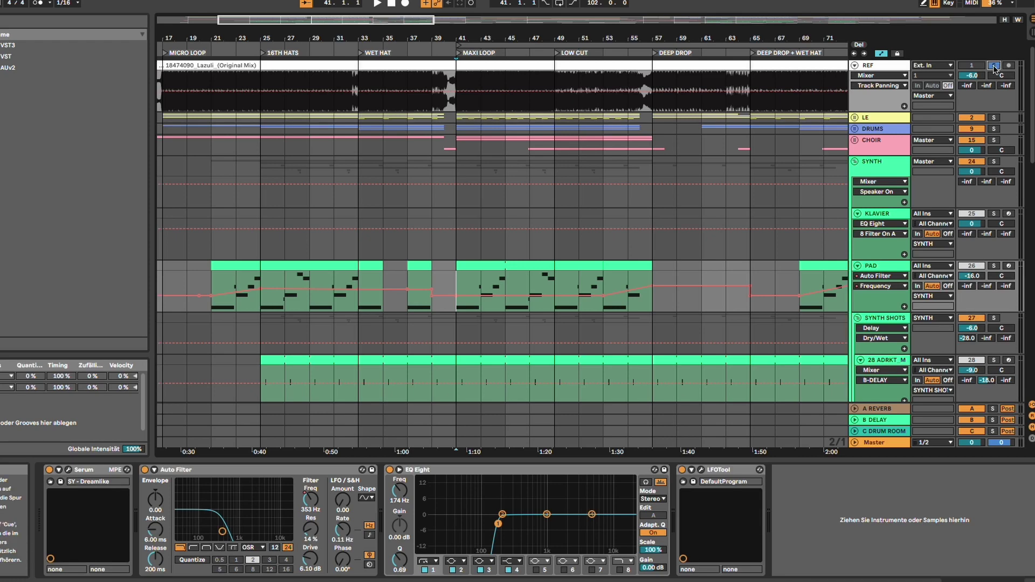
Solo the PAD track and play it from the 16TH HATS marker to review its filter frequency automation
click(995, 266)
key(space)
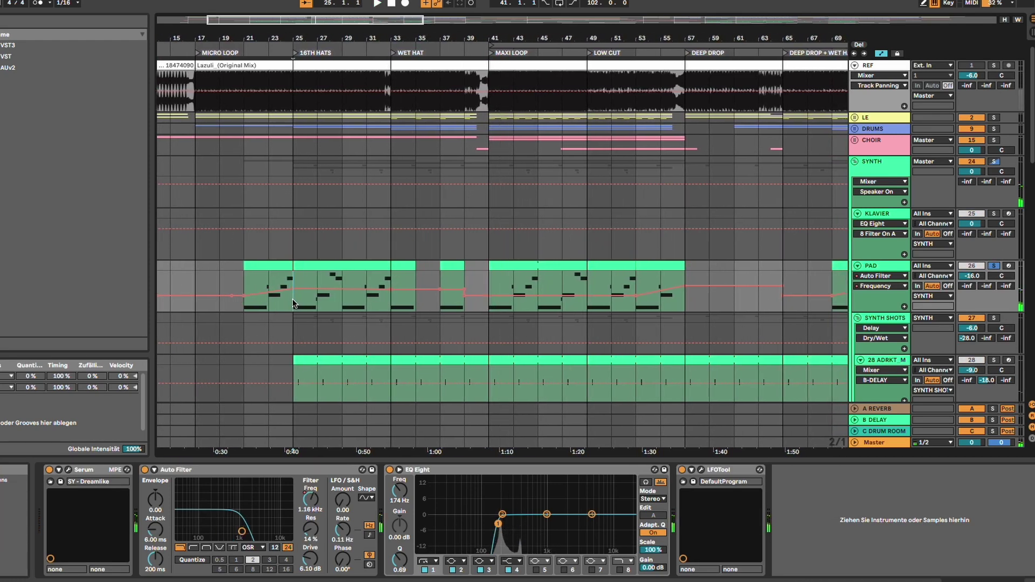
key(space)
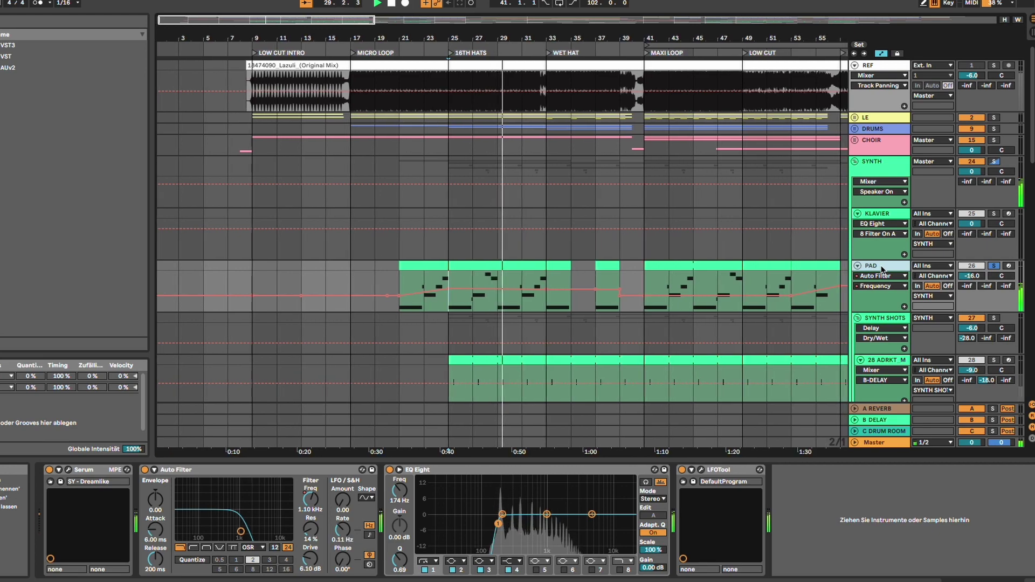
scroll(775, 322, right, 3)
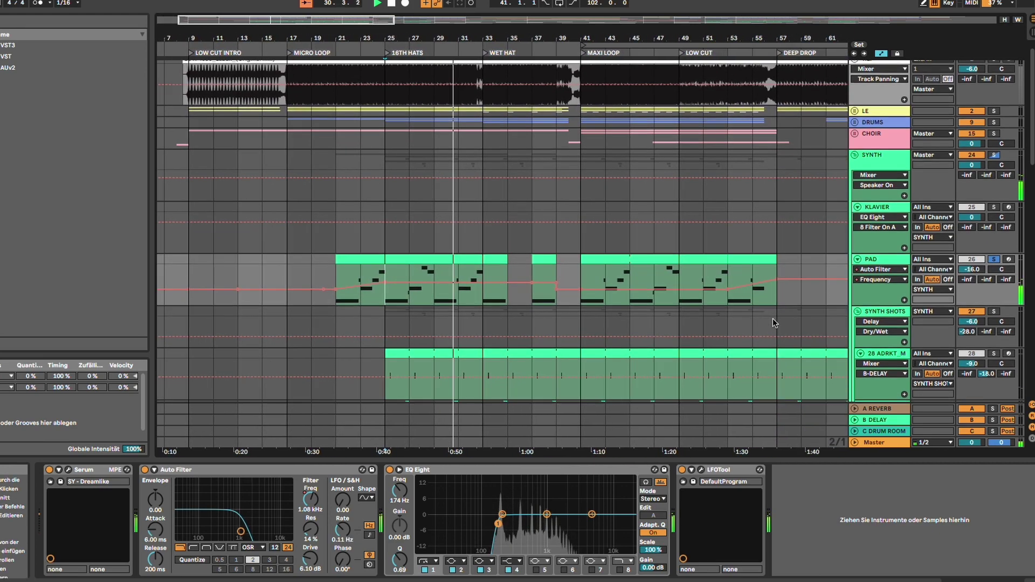
Inspect the devices of SHOT 2 and the 28 ADRKT synth shot track, and select the latter's 16TH HATS section
scroll(774, 322, down, 5)
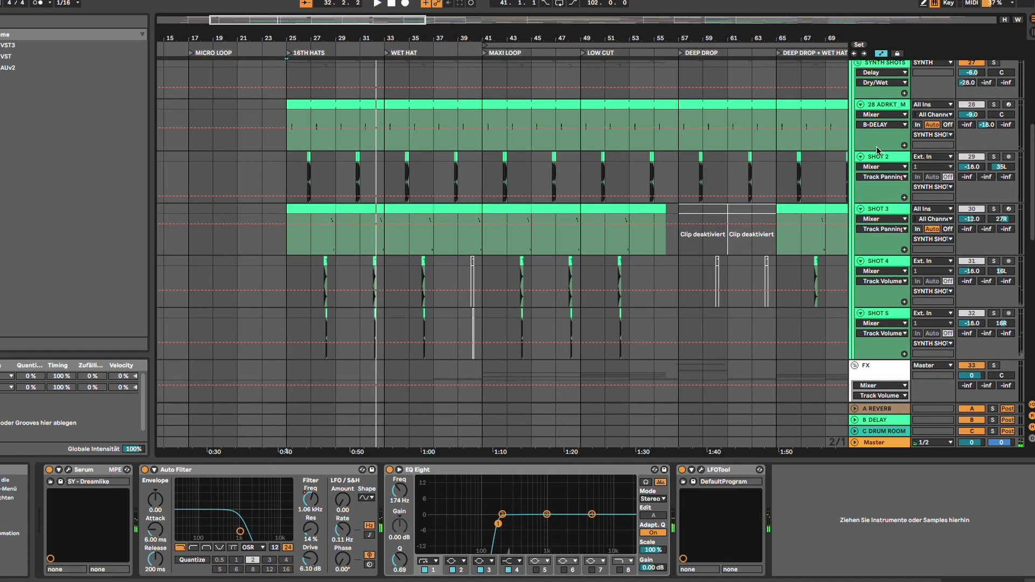
click(882, 158)
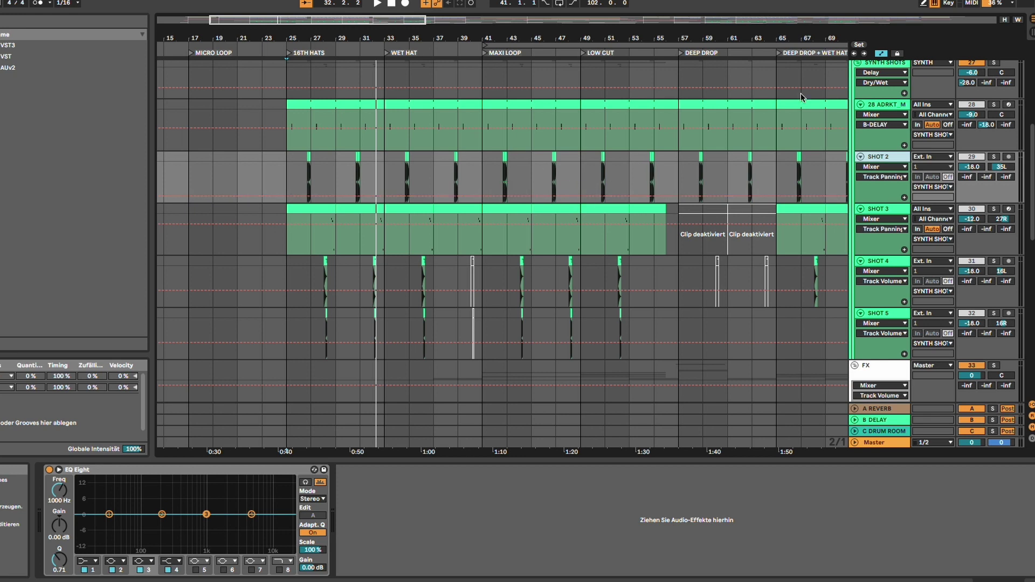
click(889, 106)
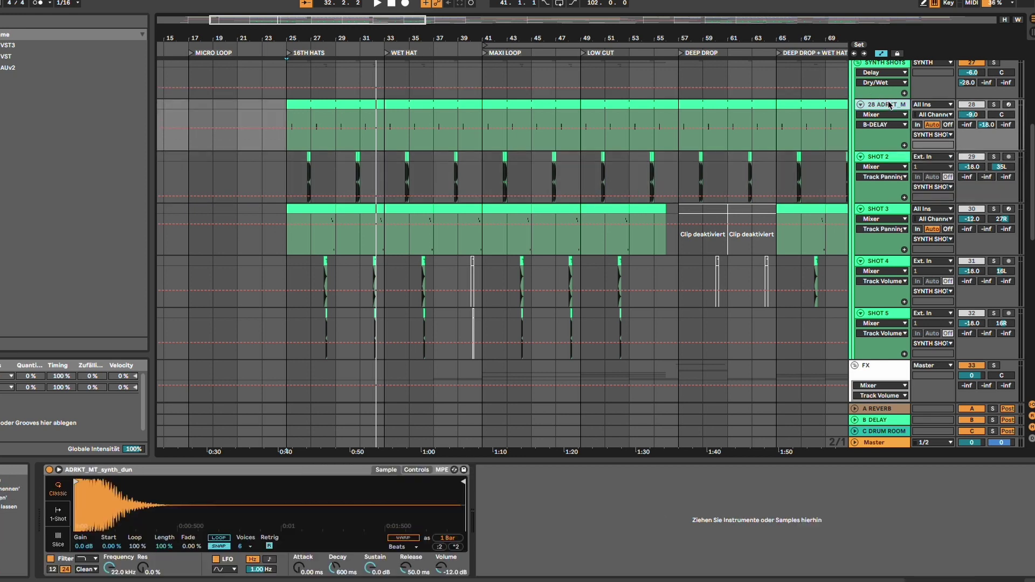
click(287, 109)
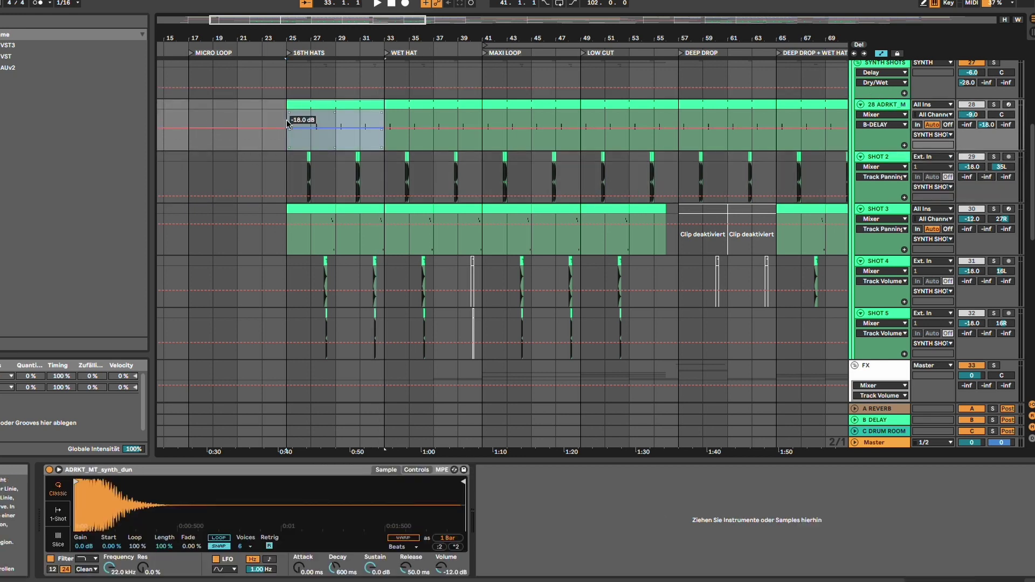
Solo the whole SYNTH group and play it from the MAXI LOOP marker to review the pad and synth shots together
scroll(668, 269, up, 8)
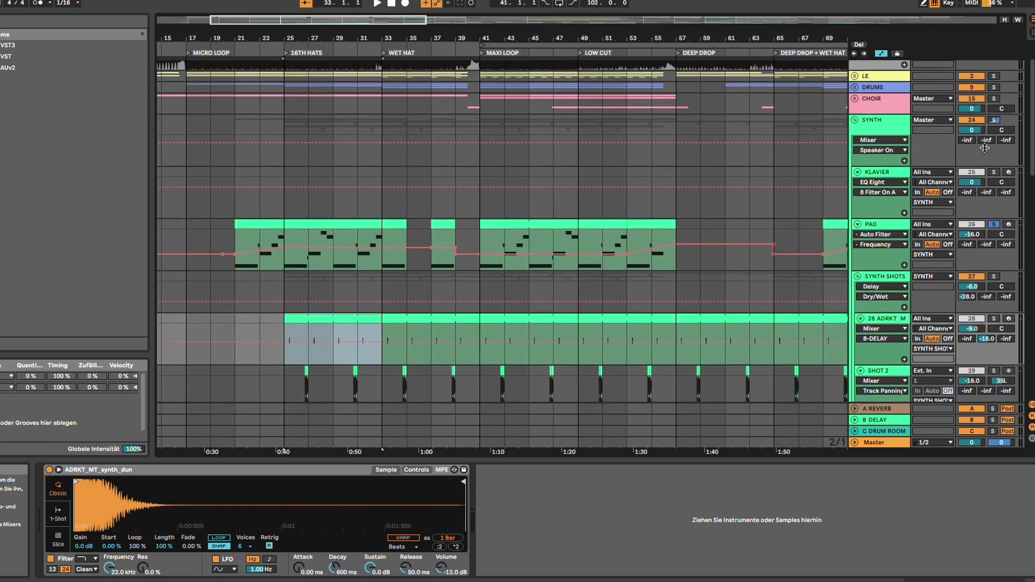
scroll(985, 148, up, 1)
click(994, 133)
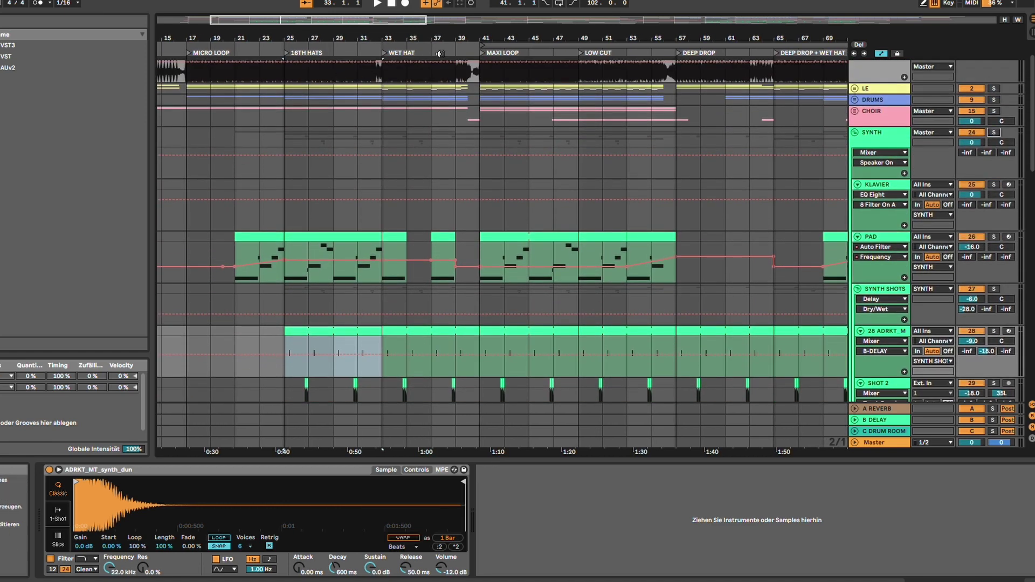
click(481, 54)
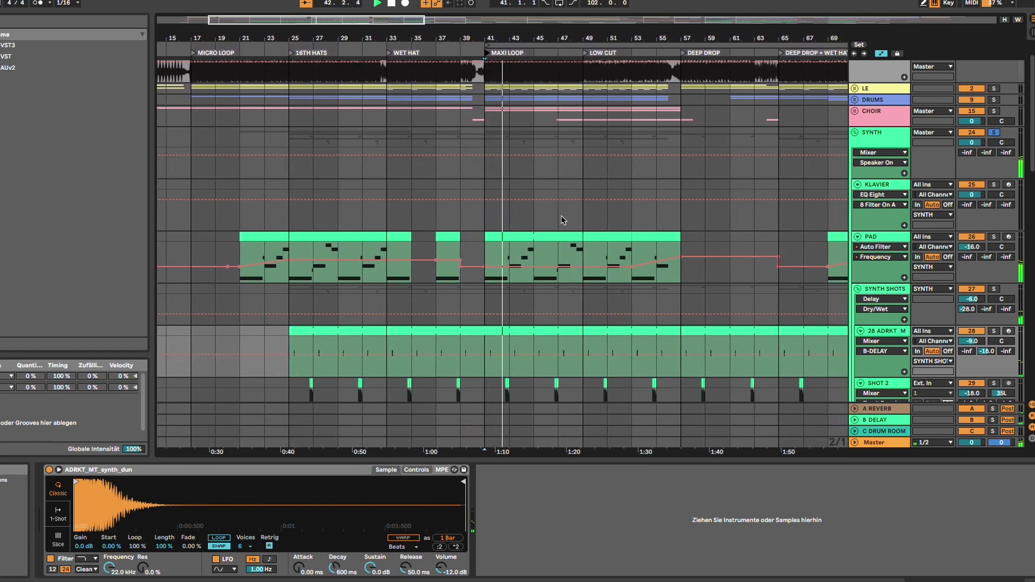
scroll(561, 219, down, 8)
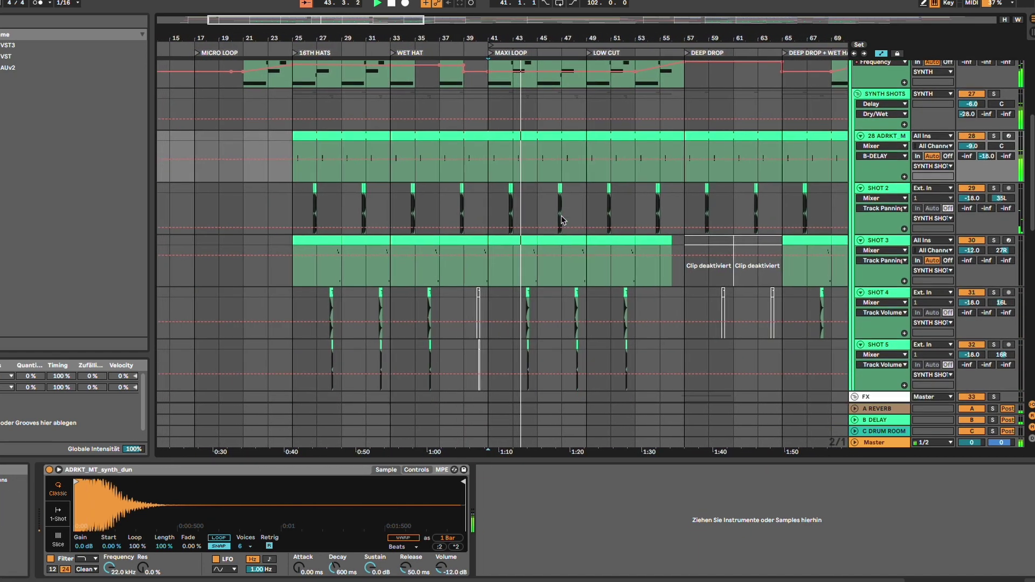
scroll(707, 223, up, 1)
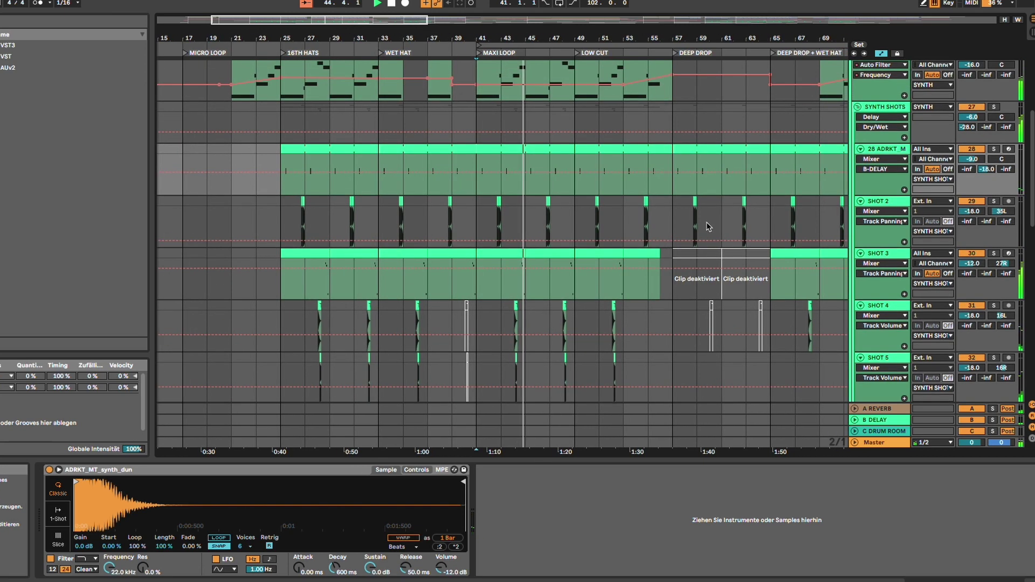
Look over the synth shot and FX tracks, and play the soloed RISER SYNTH track from the MAXI LOOP marker
click(889, 110)
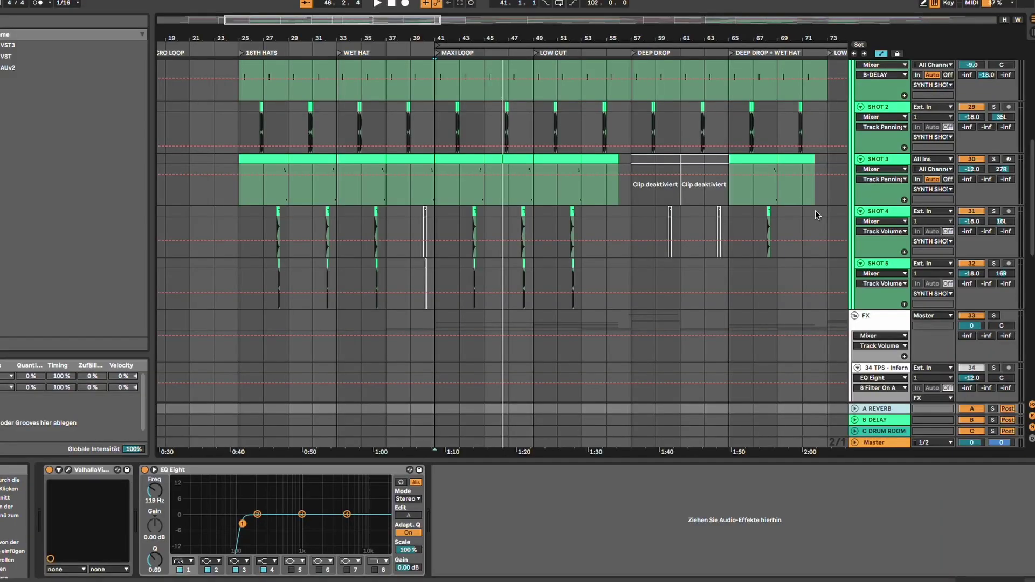
scroll(815, 210, up, 3)
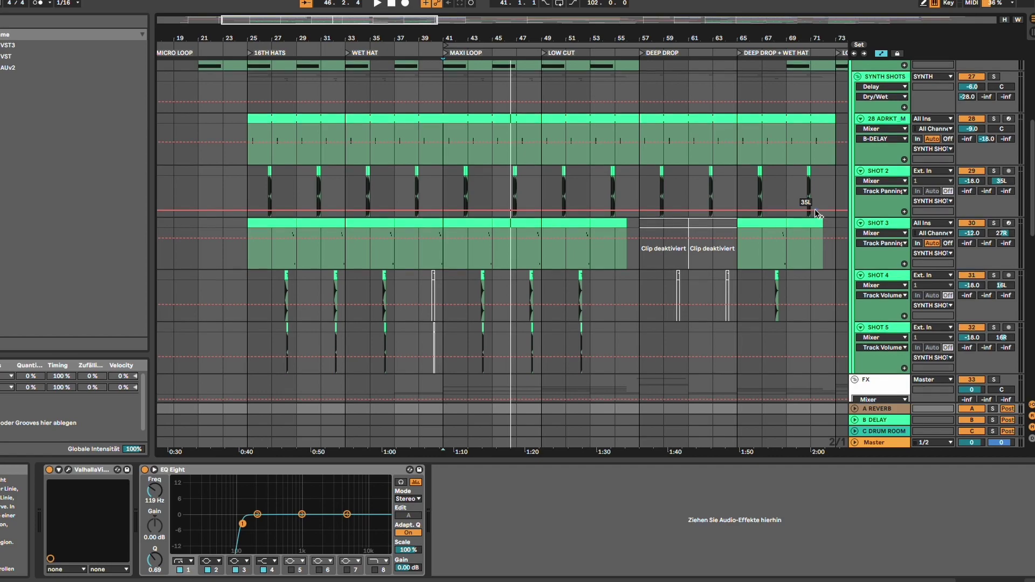
scroll(814, 209, up, 10)
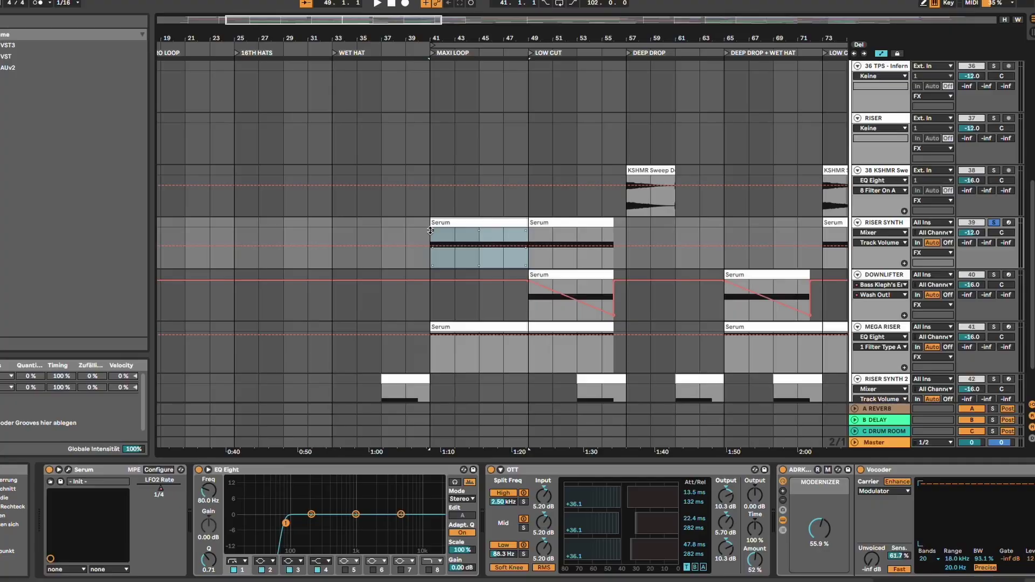
scroll(431, 62, up, 1)
click(429, 50)
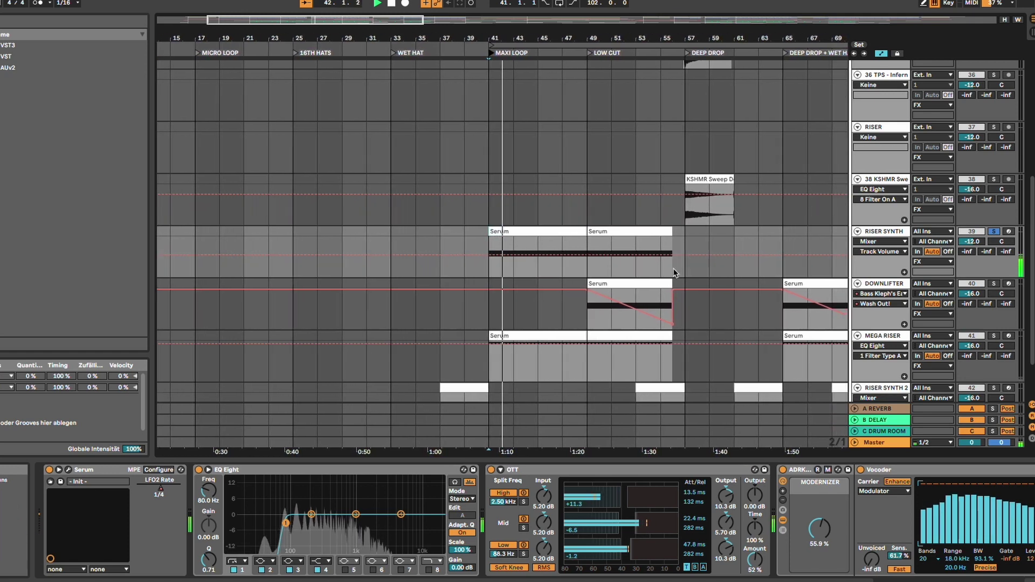
Open the RISER SYNTH track's Serum, reposition its window, and examine LFO 1 and the oscillator settings it modulates
click(68, 470)
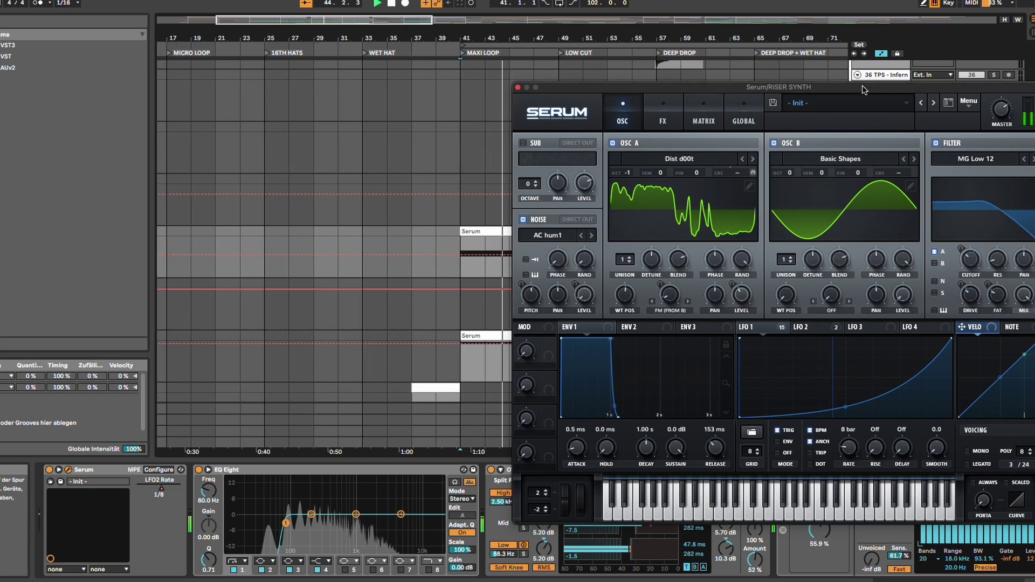
drag(863, 88, 659, 34)
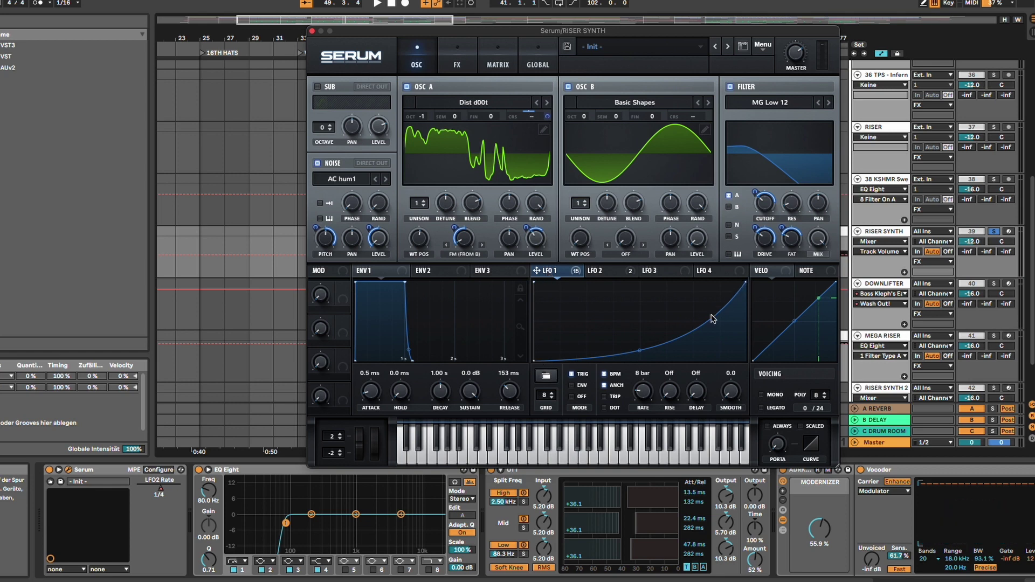
mouse_move(573, 276)
mouse_move(536, 248)
mouse_move(469, 245)
Set LFO 2's rate to 1/4 t in the riser's Serum, and play the sound with its effects page shown
click(556, 280)
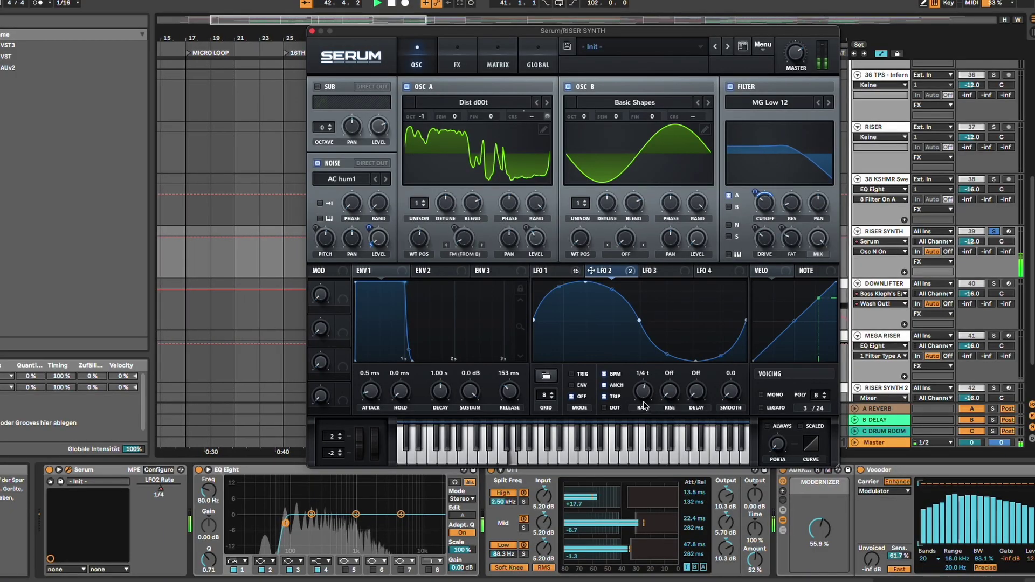
drag(643, 386, 650, 380)
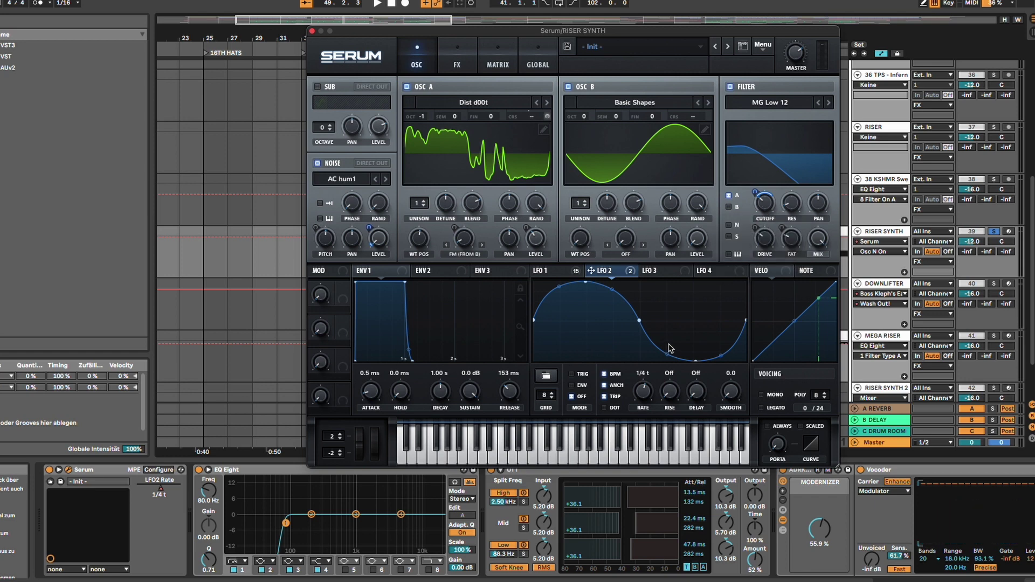
click(451, 60)
key(space)
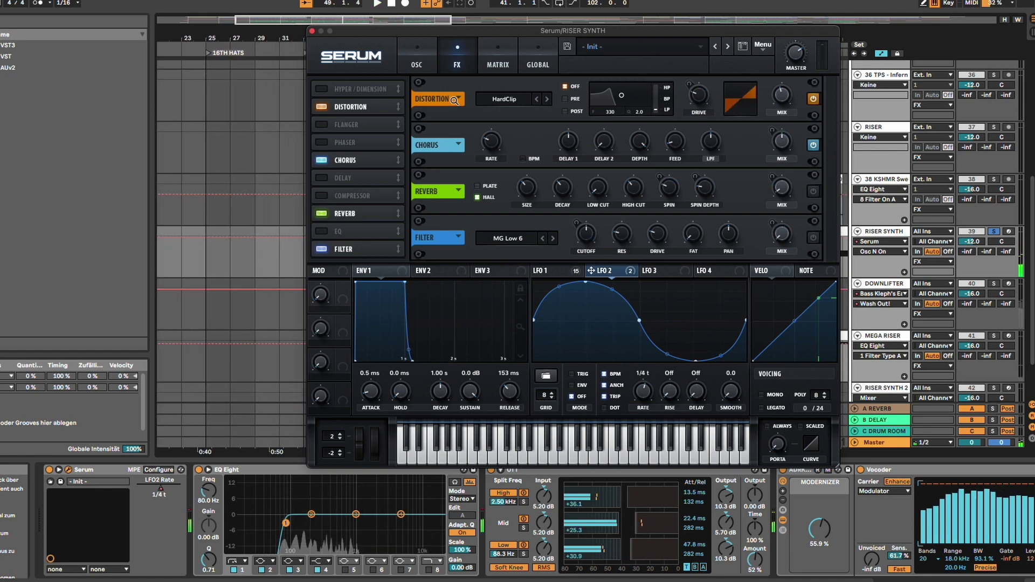
Show LFO 1's modulation across the riser's Serum effects, play the soloed sound, and close the plugin window
click(560, 269)
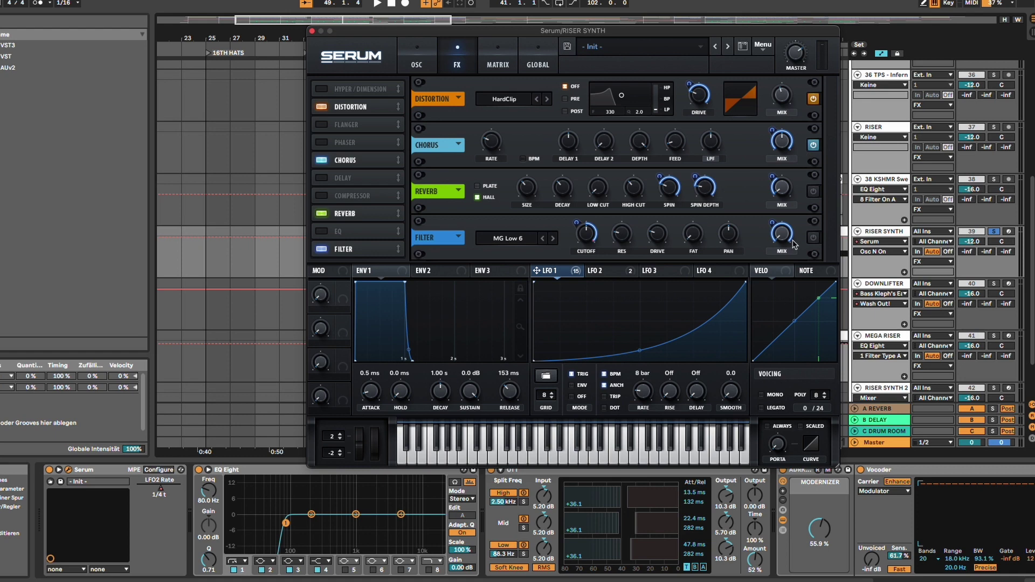
key(space)
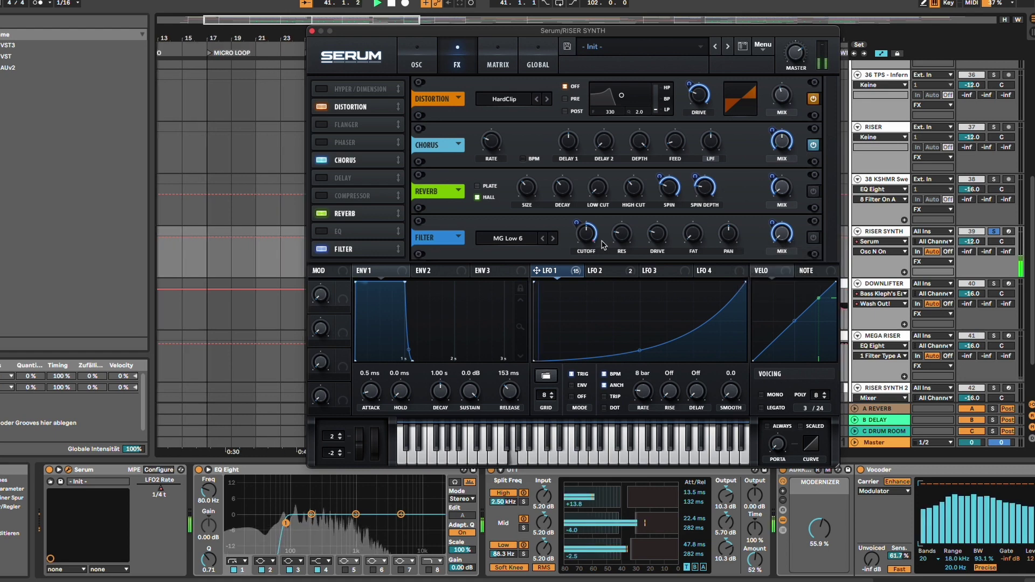
click(311, 31)
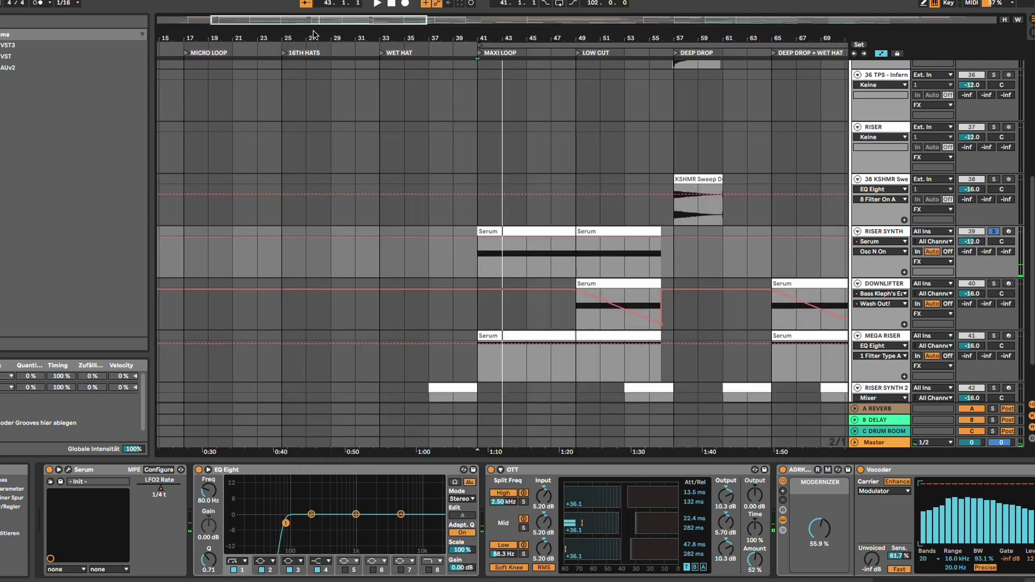
Examine the RISER SYNTH effect chain from EQ Eight and OTT through MODERNIZER, Vocoder and the Bass Kleph rack to LFOTool
click(316, 477)
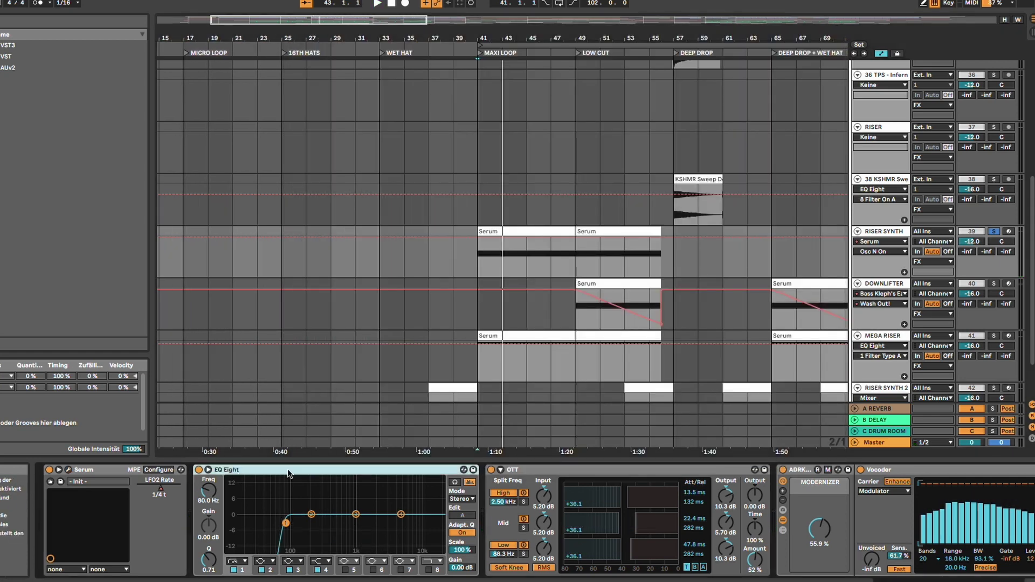
click(619, 471)
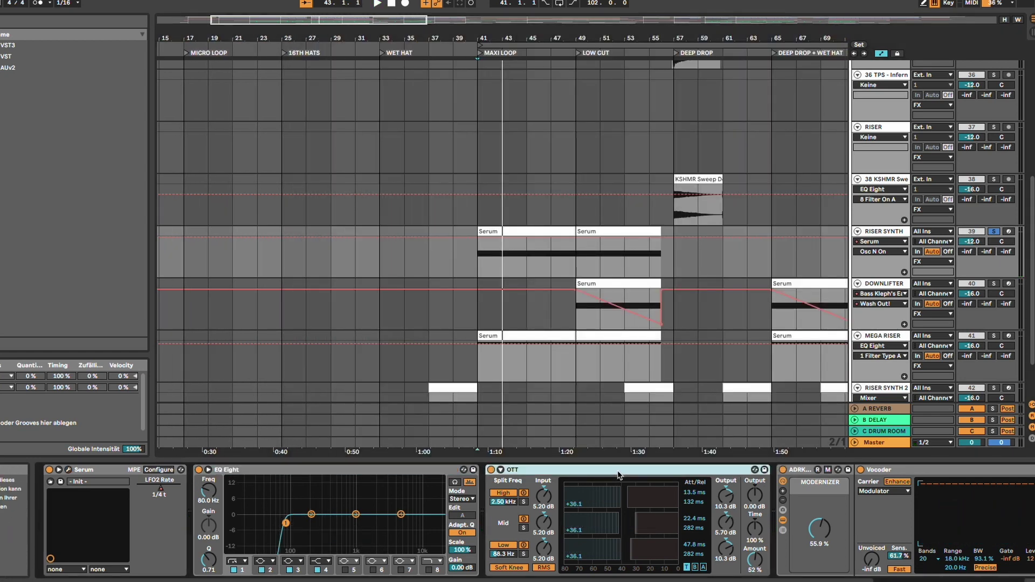
scroll(618, 474, right, 5)
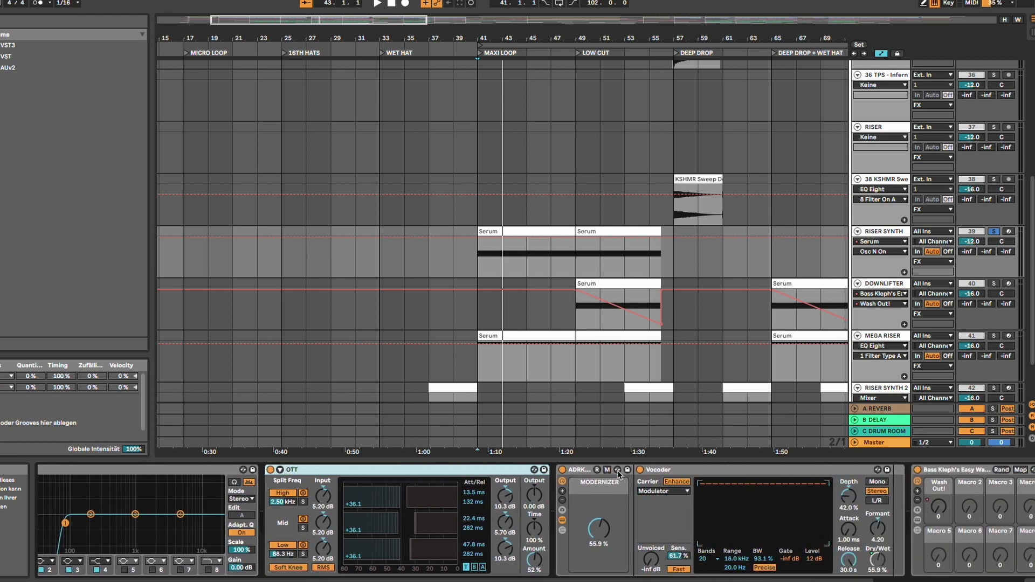
scroll(618, 473, right, 3)
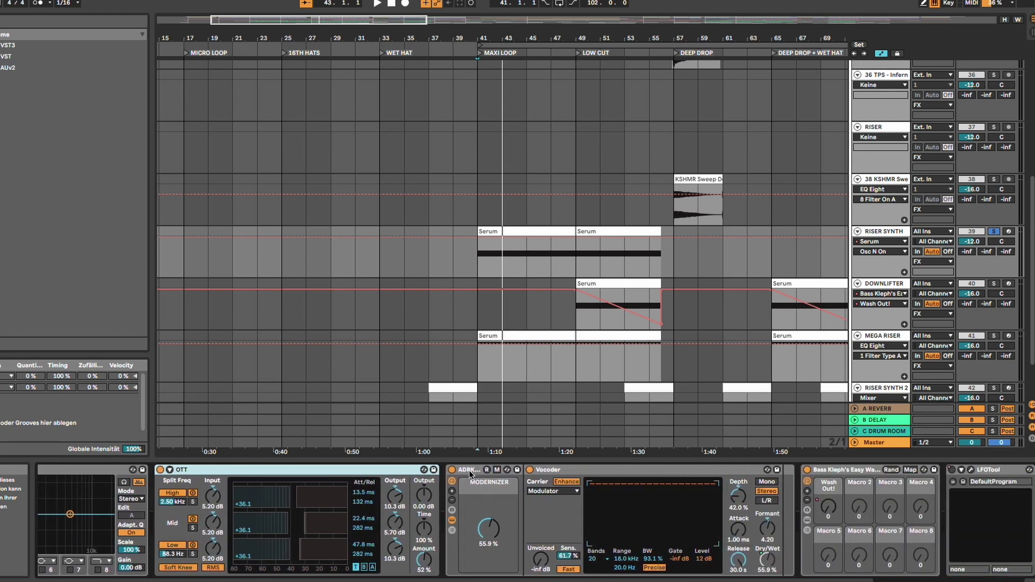
click(471, 475)
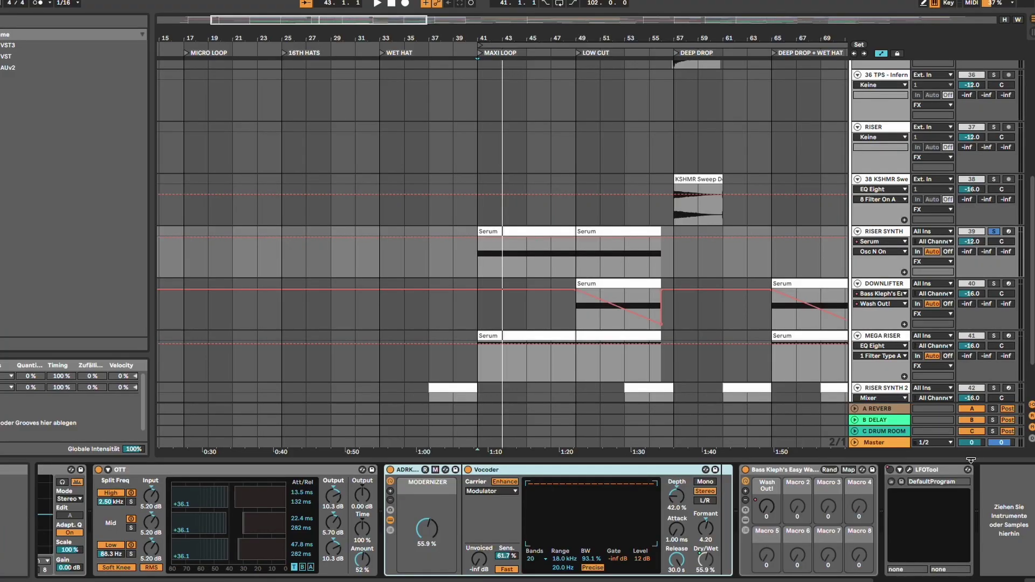
click(930, 472)
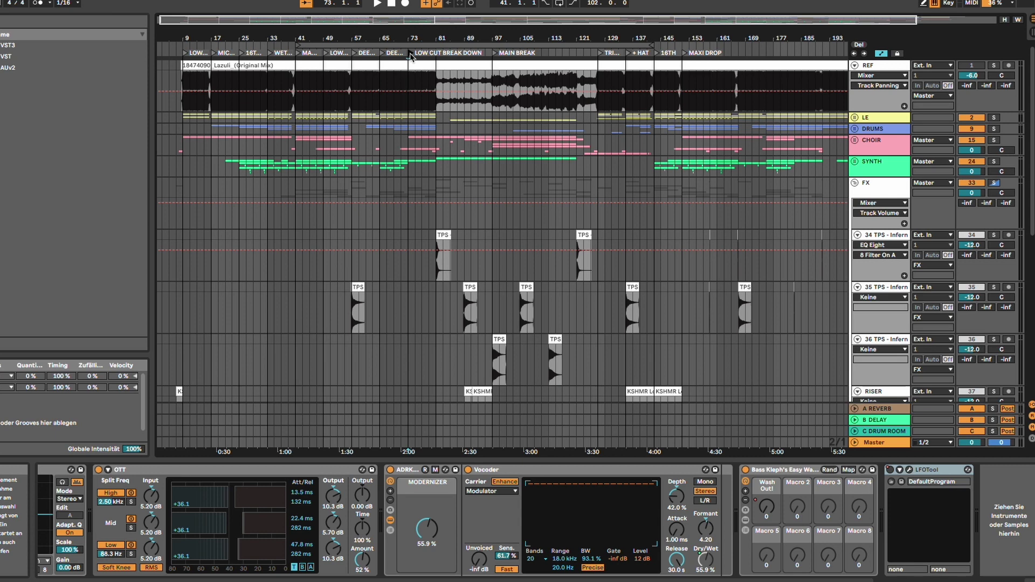
Play the full mix from the LOW CUT marker before BREAK DOWN, and unfold the CHOIR group to look over its tracks
key(space)
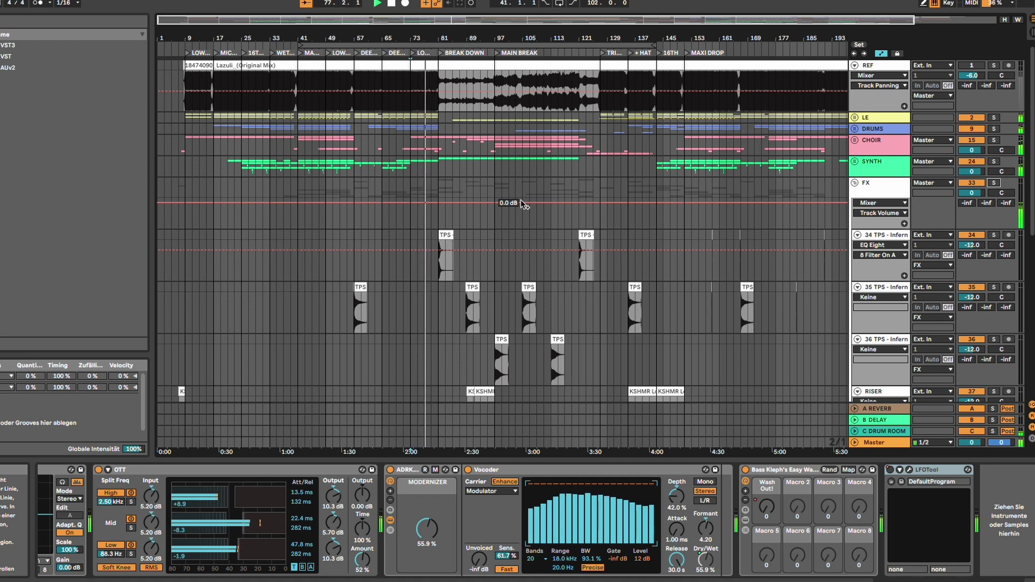
click(854, 140)
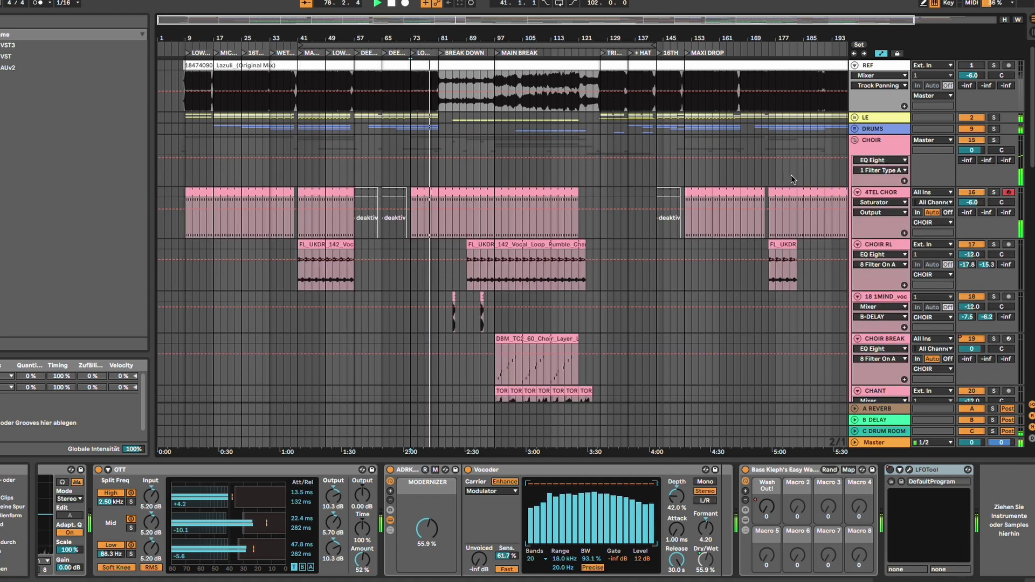
scroll(398, 265, down, 5)
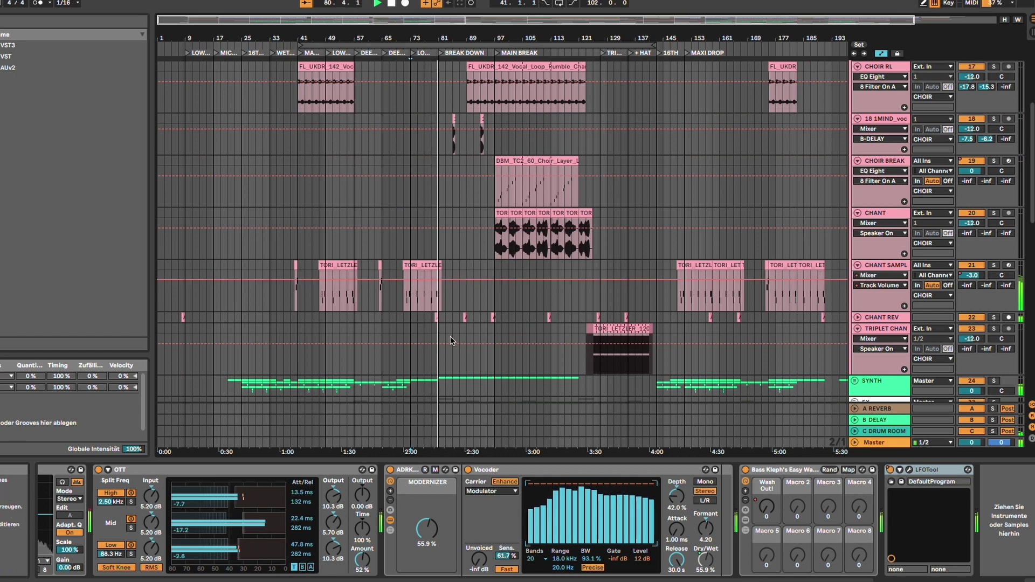
scroll(423, 317, up, 10)
scroll(422, 317, down, 3)
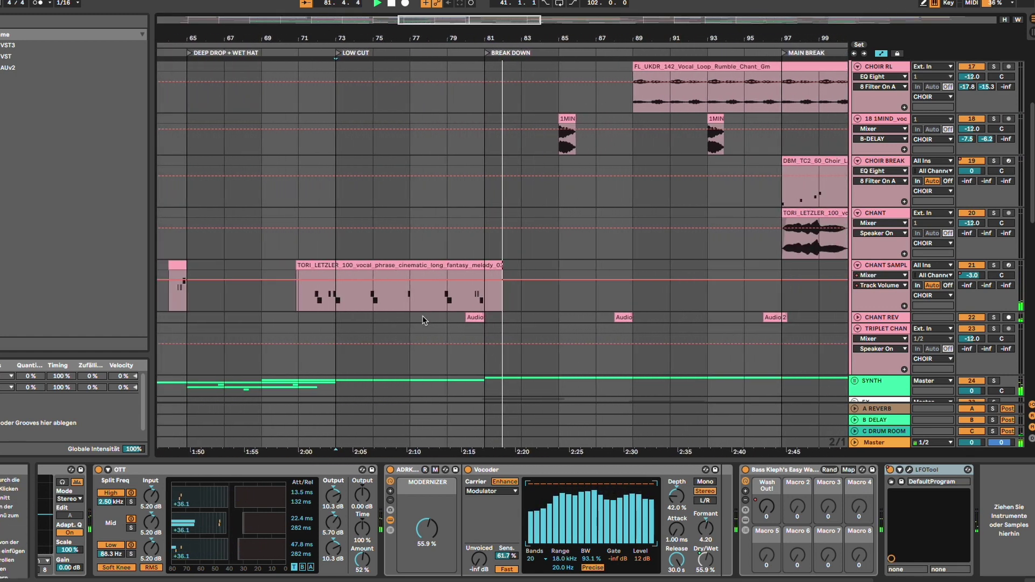
scroll(555, 291, up, 2)
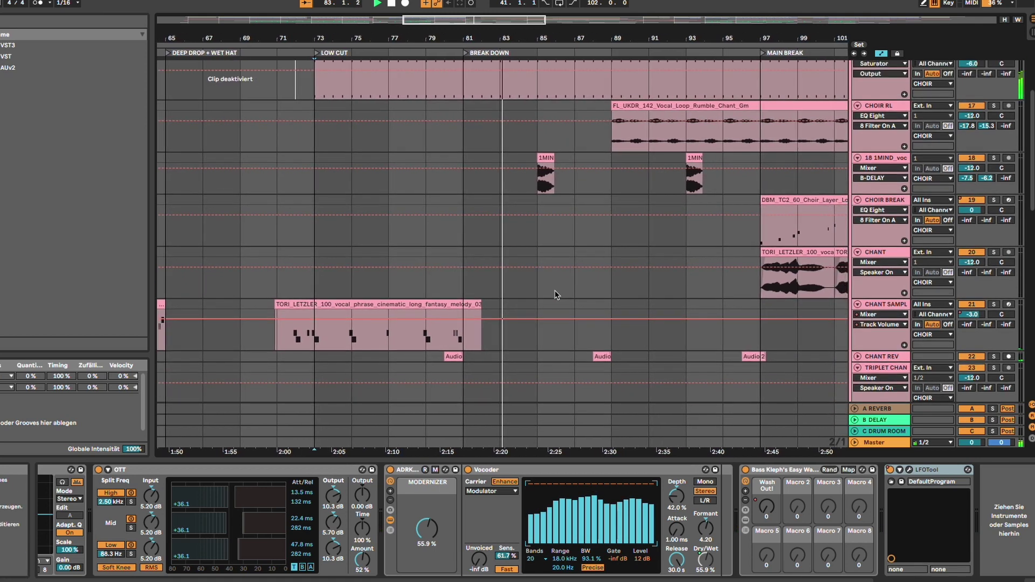
scroll(555, 293, up, 2)
scroll(553, 294, down, 8)
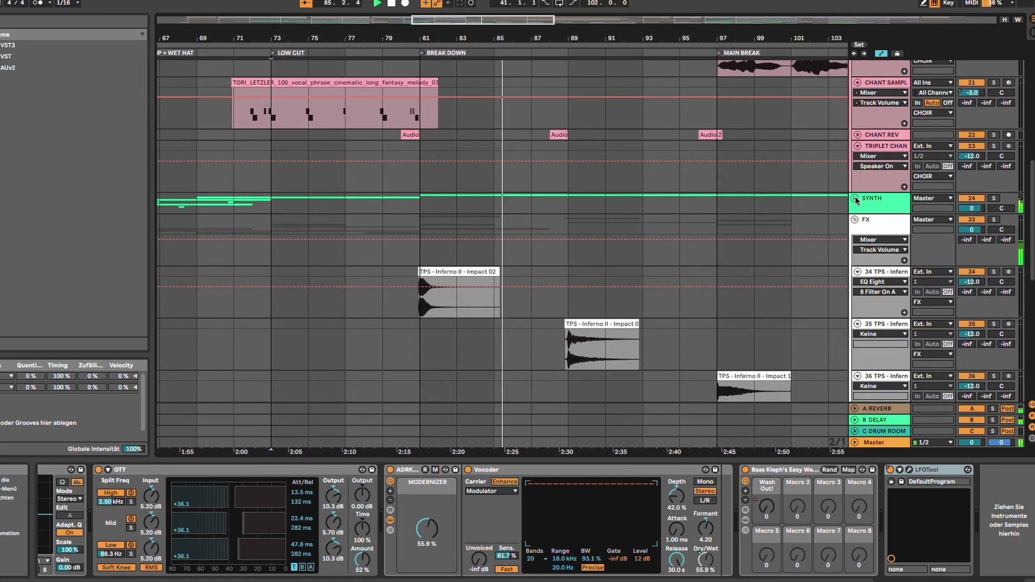
Unfold the SYNTH group and review the KLAVIER part alongside the choir and vocal clips of the BREAK DOWN section
click(854, 199)
scroll(846, 222, up, 4)
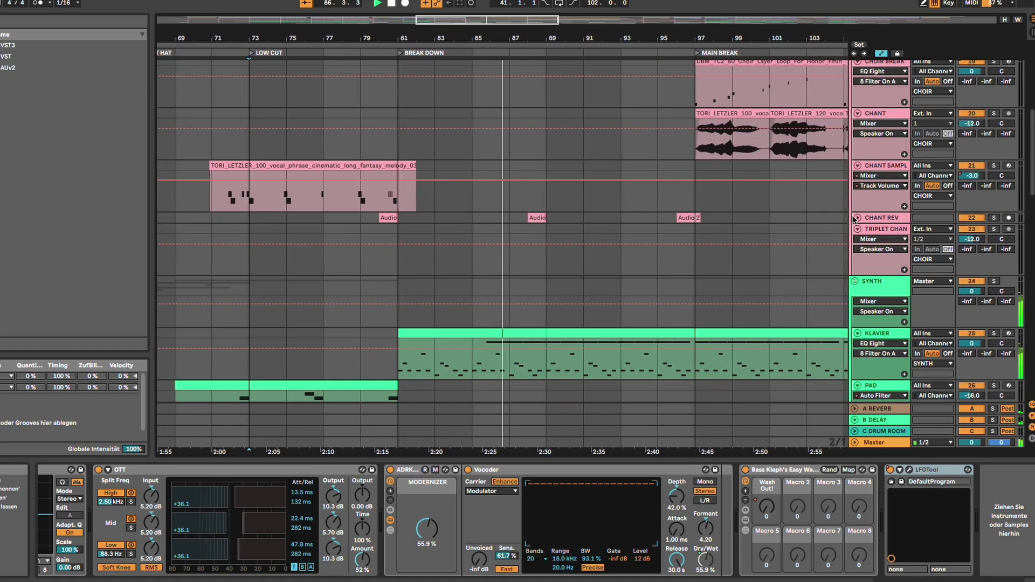
scroll(737, 235, up, 10)
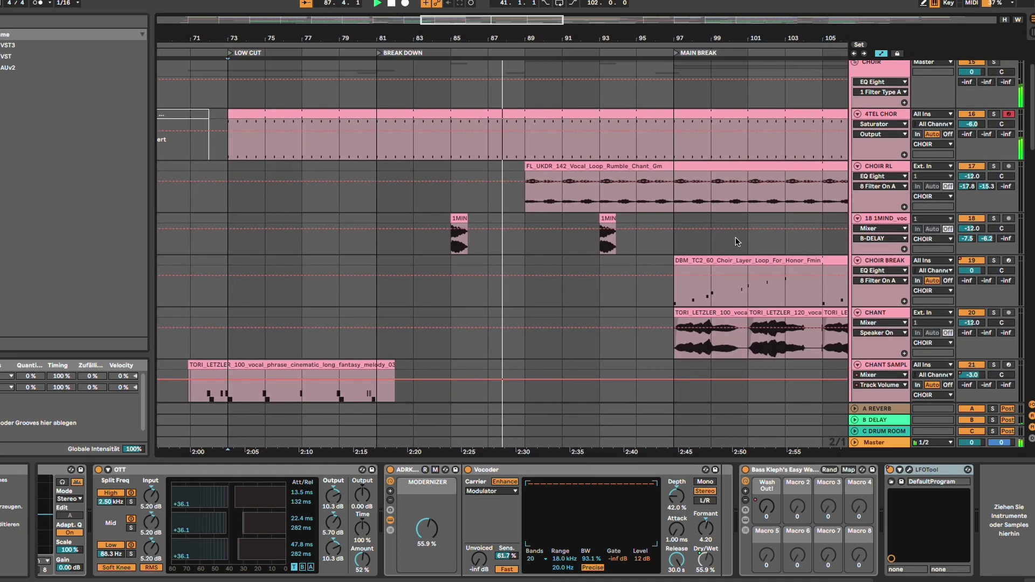
scroll(695, 236, down, 5)
scroll(697, 234, up, 4)
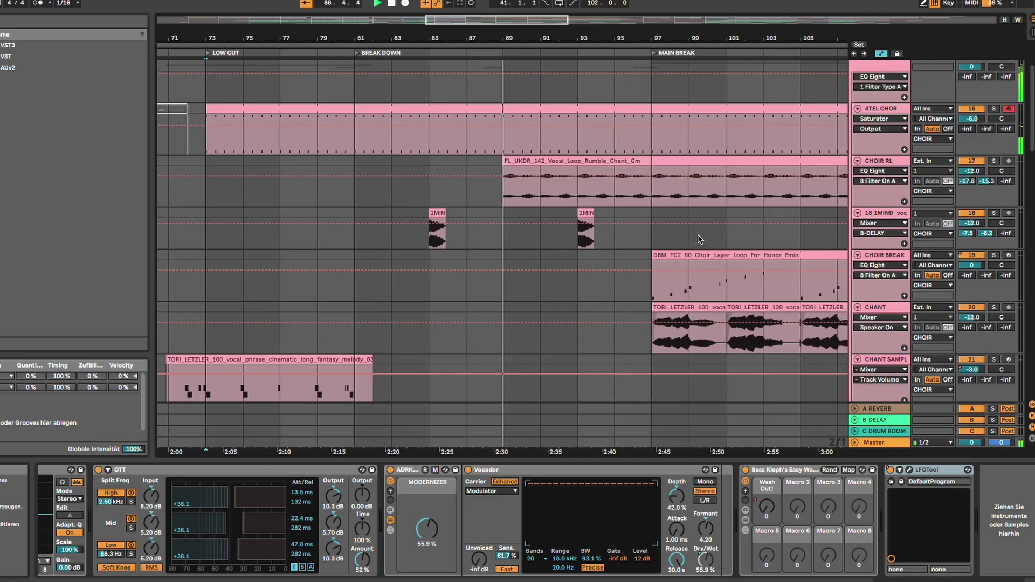
scroll(698, 235, down, 2)
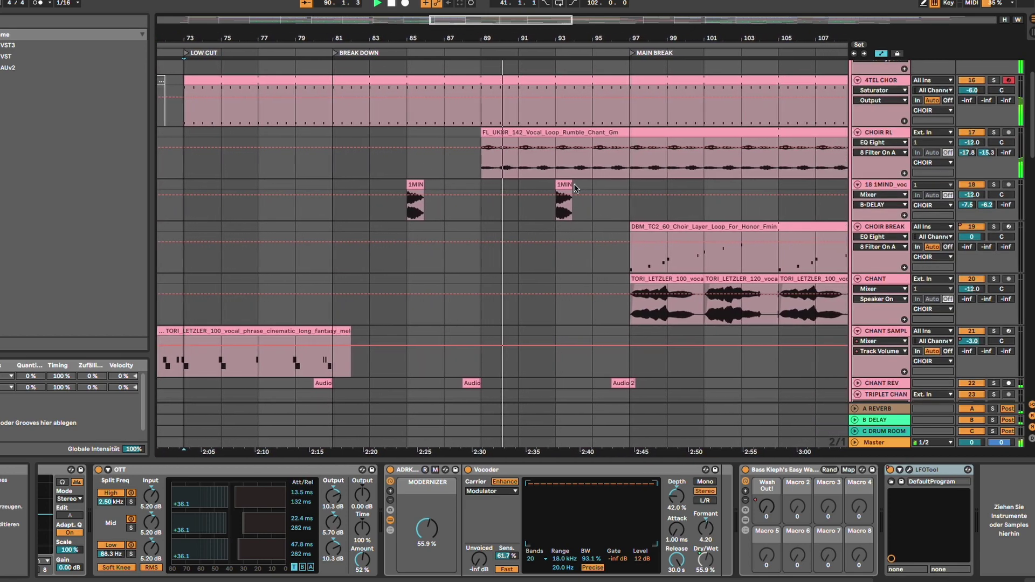
Look through the KLAVIER part and the impact, riser and sweep clips leading from BREAK DOWN into MAIN BREAK
scroll(697, 255, down, 8)
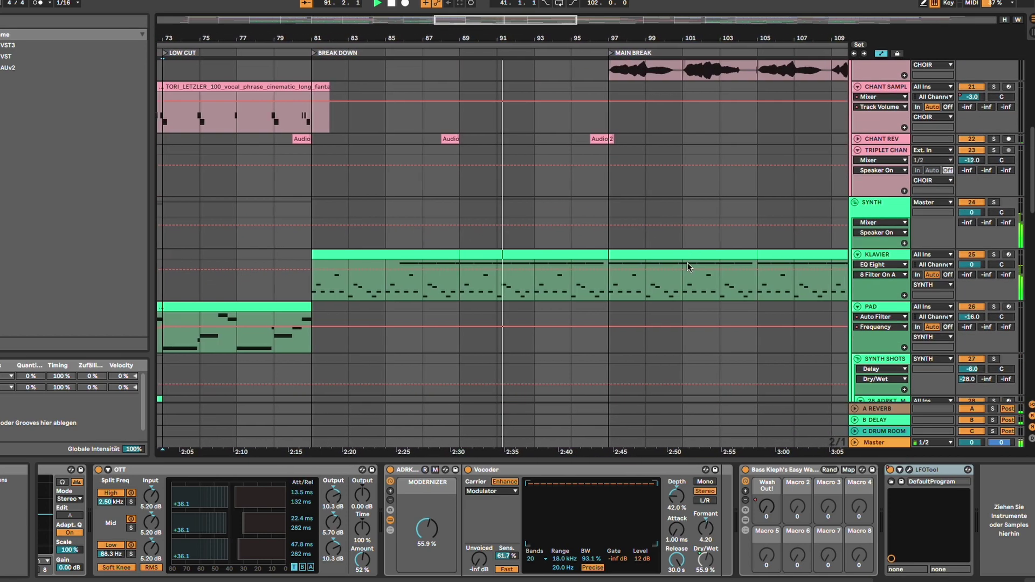
scroll(685, 264, down, 12)
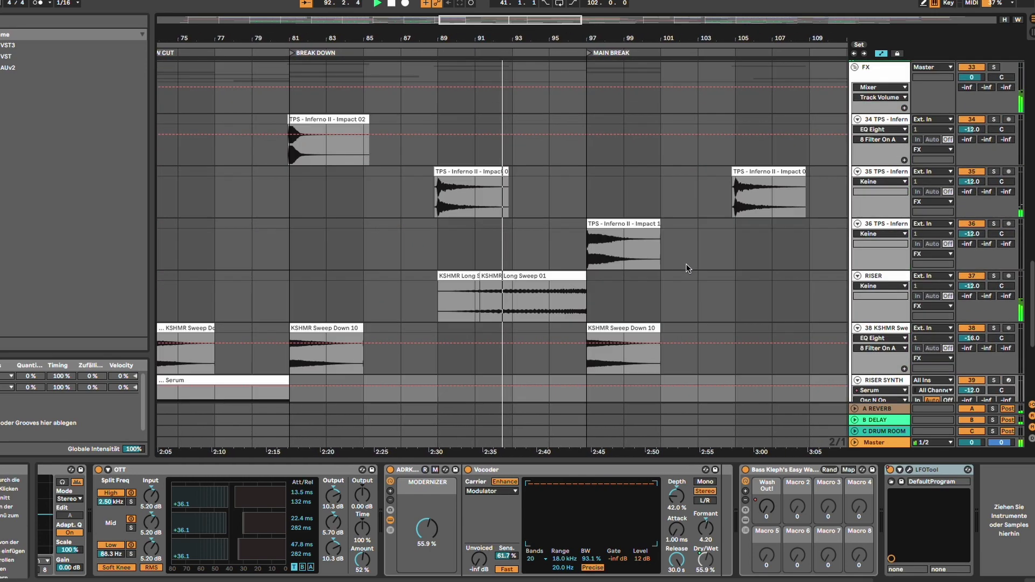
scroll(686, 264, down, 2)
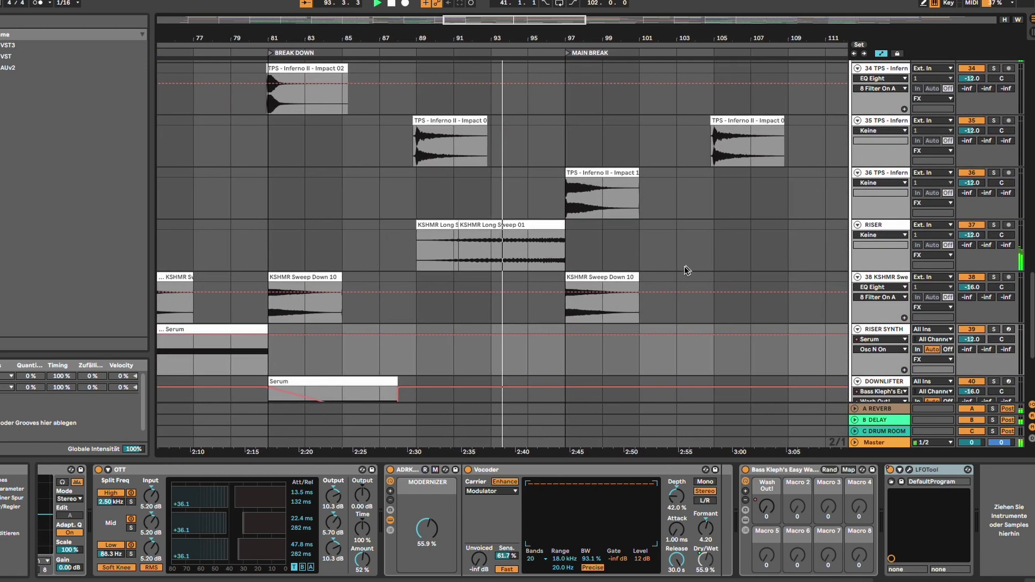
scroll(684, 267, up, 10)
scroll(680, 270, up, 15)
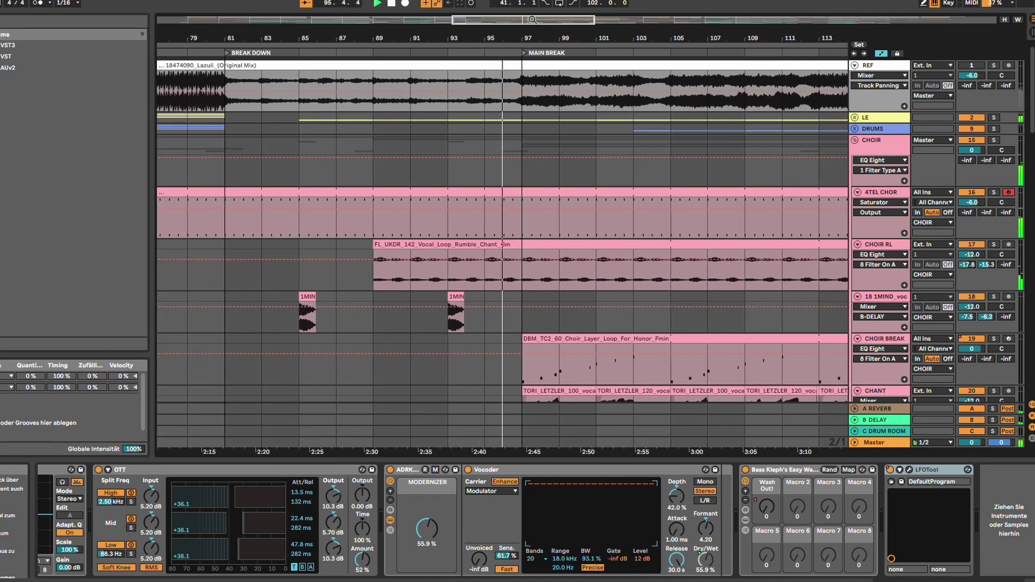
Examine the choir and chant layers of MAIN BREAK during playback, with the arrangement in view through TRIPLET DROP
scroll(577, 213, down, 1)
scroll(577, 209, down, 3)
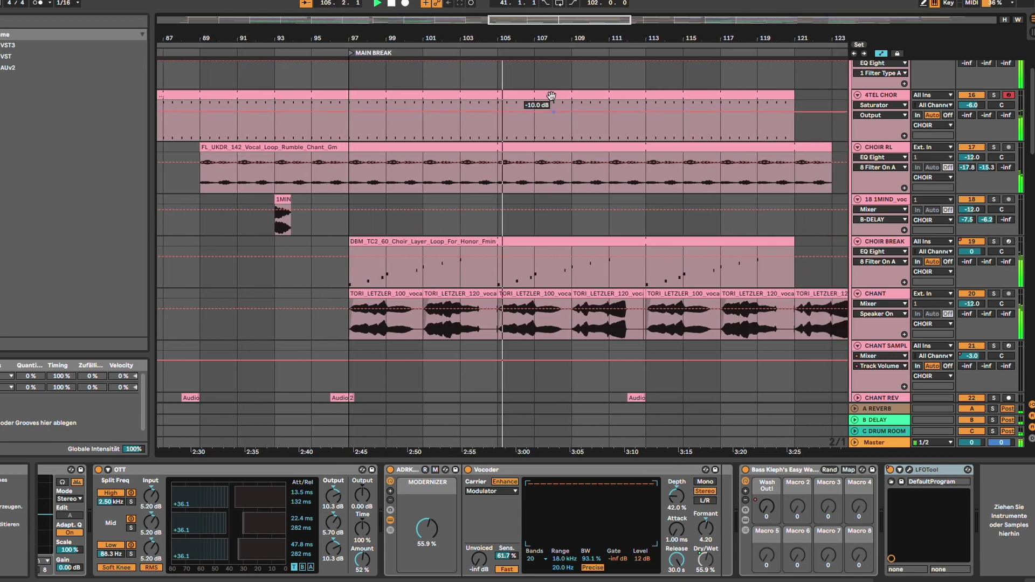
drag(528, 25, 571, 268)
scroll(571, 264, down, 10)
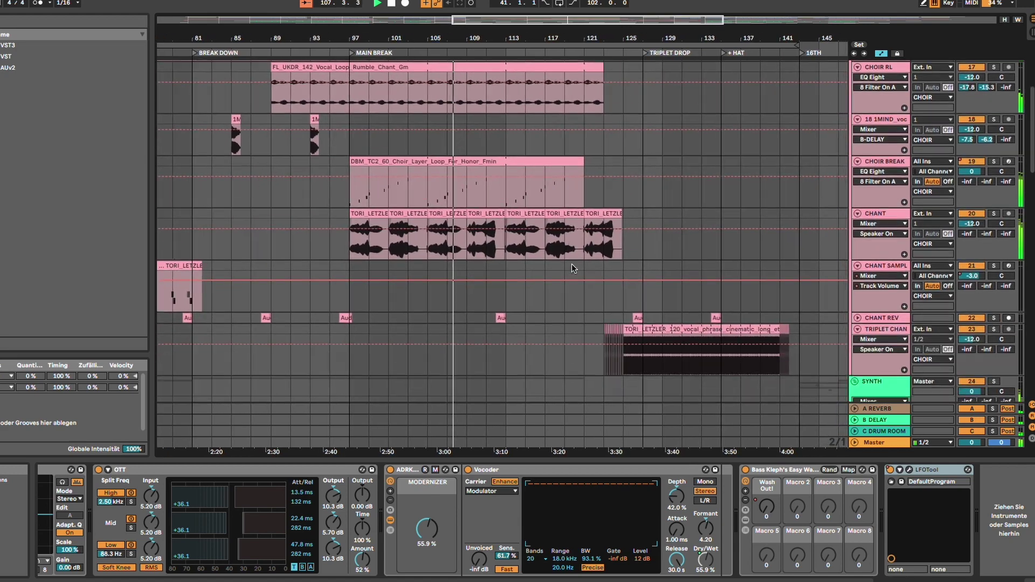
scroll(571, 264, down, 6)
scroll(572, 264, up, 15)
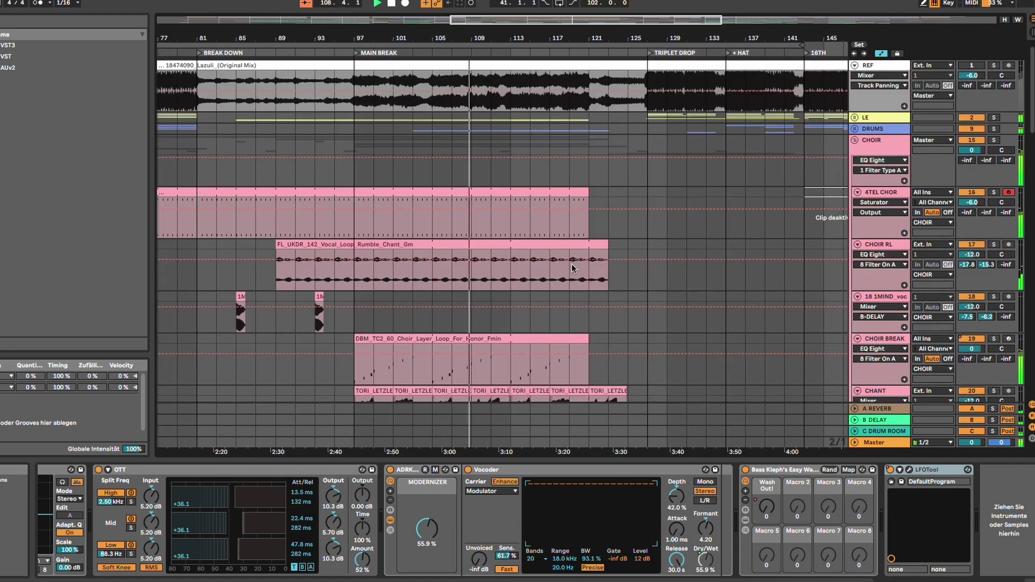
Unfold the DRUMS group and show the DRUMS BREAK track's effect chain while its break clip plays
scroll(572, 264, down, 1)
click(854, 101)
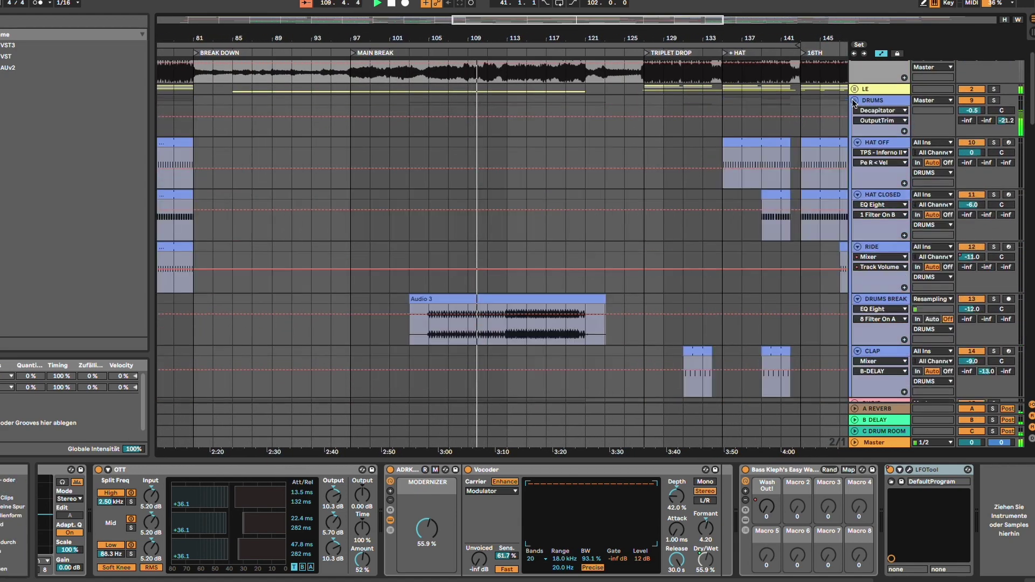
click(883, 299)
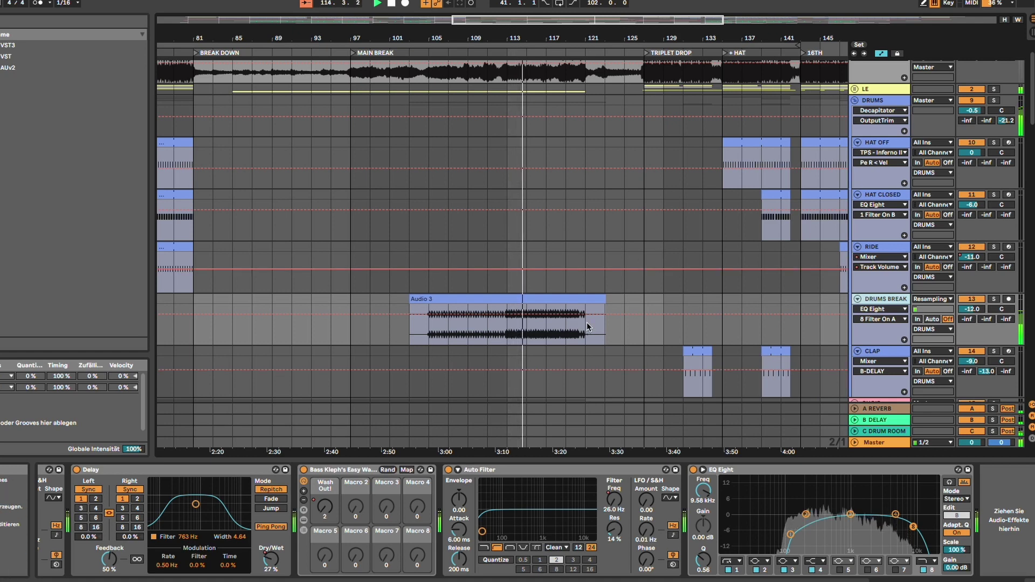
scroll(570, 242, down, 5)
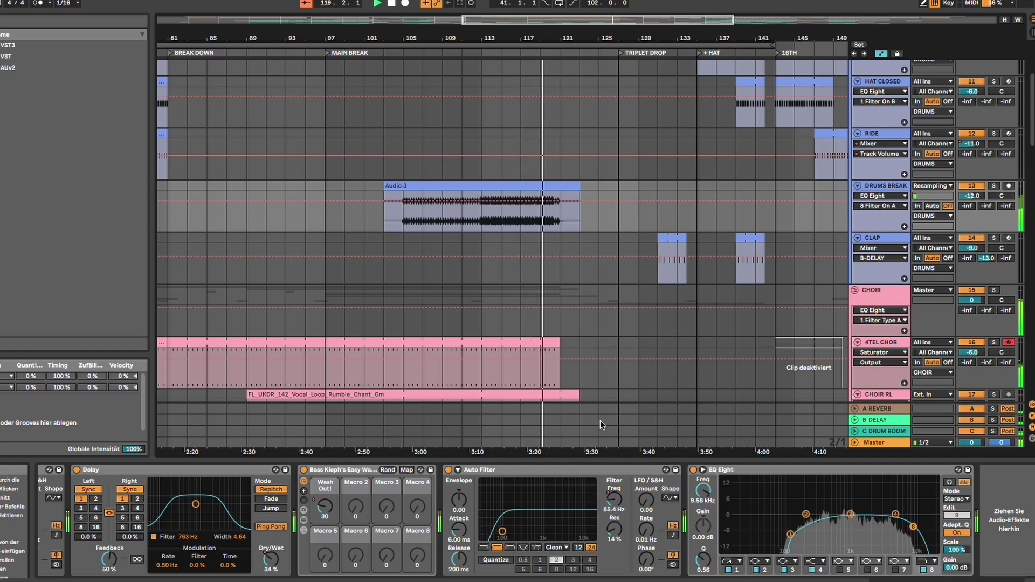
scroll(580, 289, down, 3)
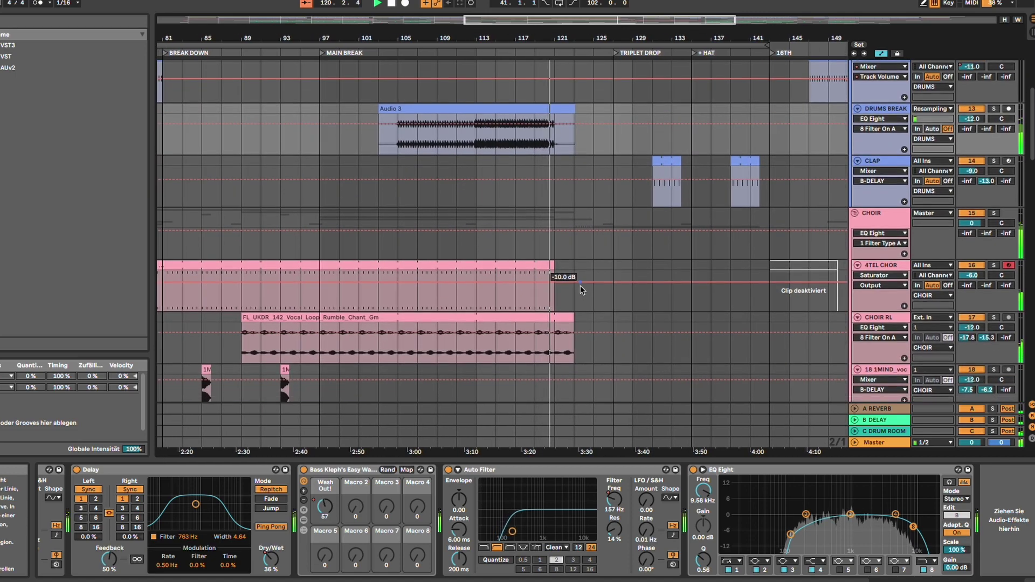
Inspect the chopped vocal clips leading into TRIPLET DROP up close, and show the triplet chant track's effect chain
scroll(580, 285, down, 4)
scroll(580, 289, down, 2)
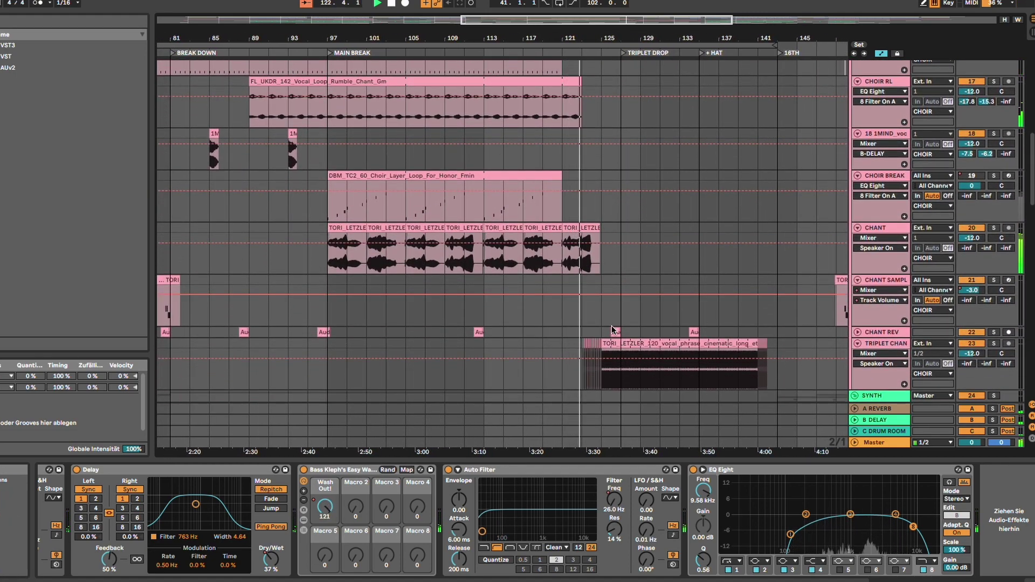
scroll(612, 330, up, 10)
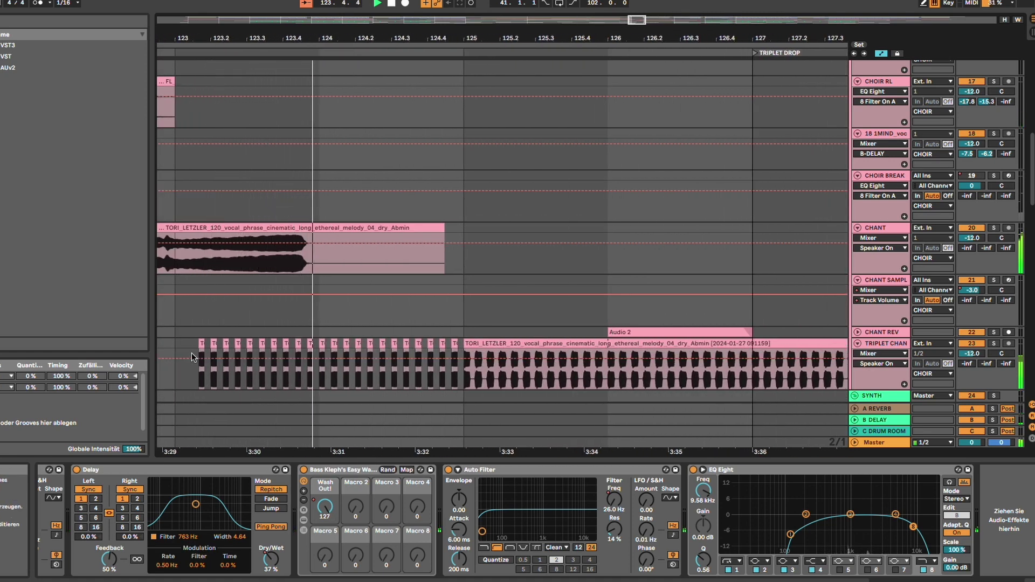
click(899, 345)
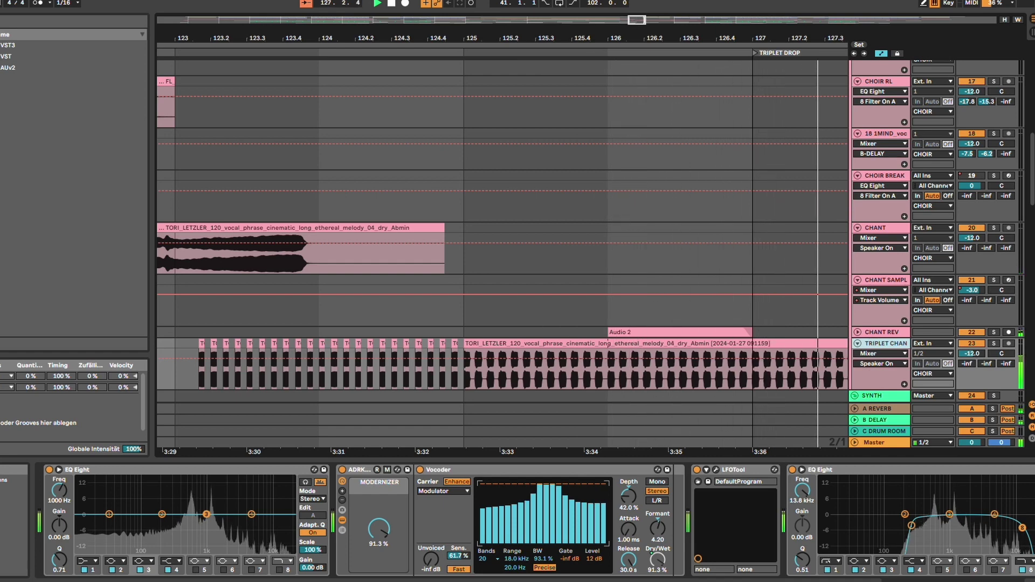
Review the hat, clap and reference tracks across the TRIPLET DROP and + HAT sections during playback
drag(637, 22, 635, 3)
scroll(778, 167, up, 12)
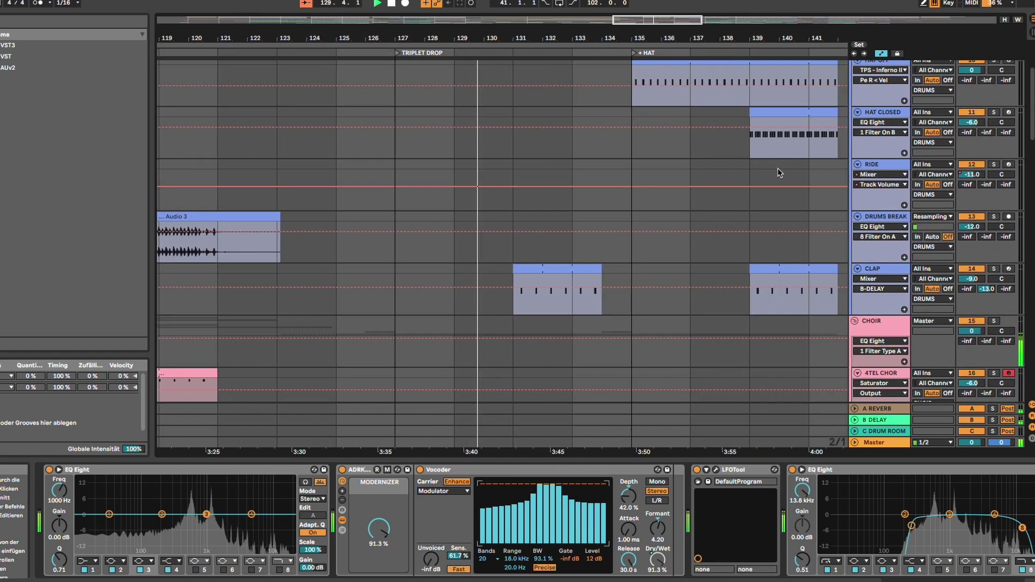
scroll(612, 240, up, 5)
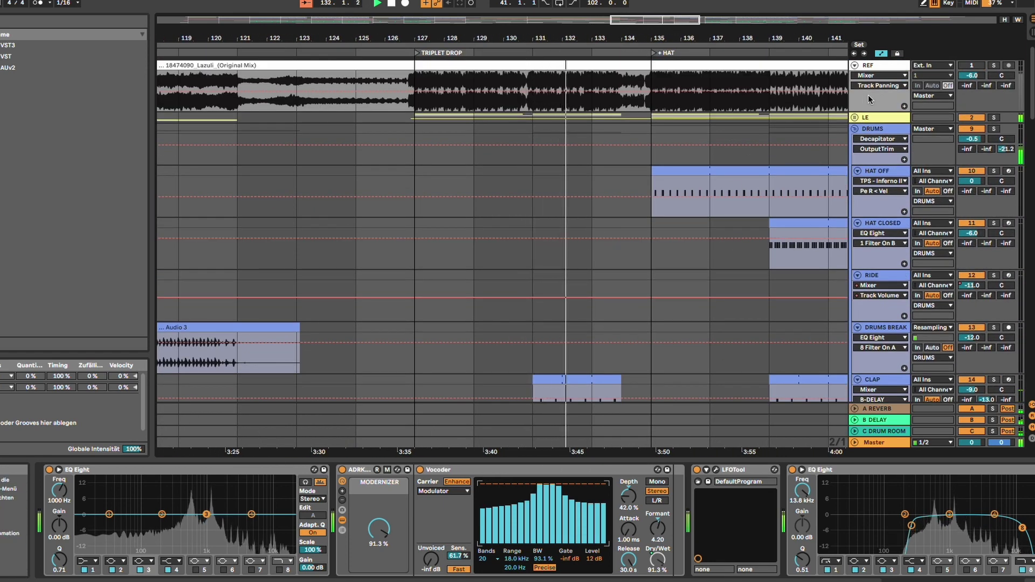
Unfold the LE group and review its bass tracks, the triplet chant and the hats across TRIPLET DROP and + HAT during playback
click(855, 117)
scroll(726, 240, down, 6)
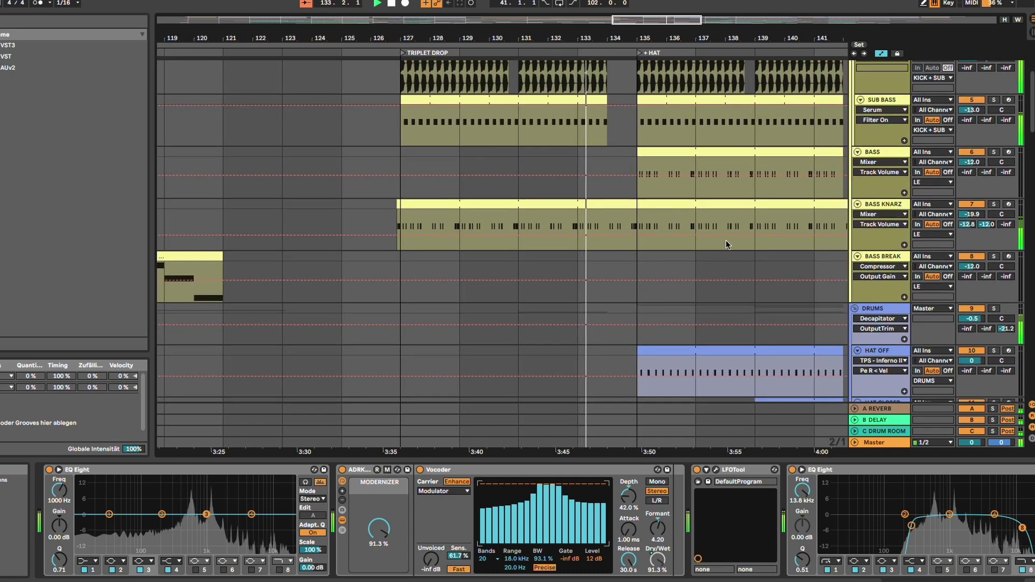
scroll(726, 244, down, 15)
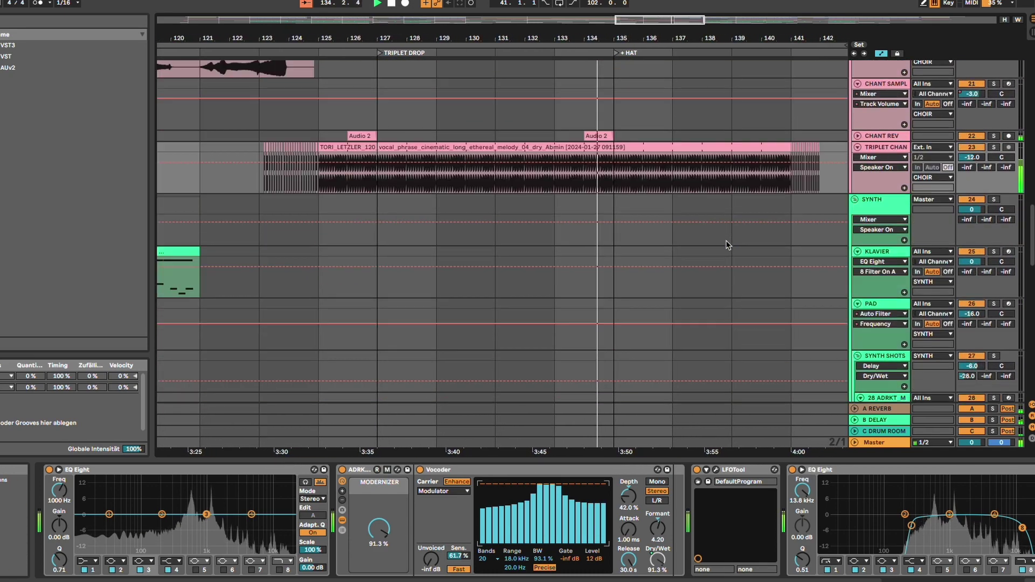
scroll(727, 245, up, 8)
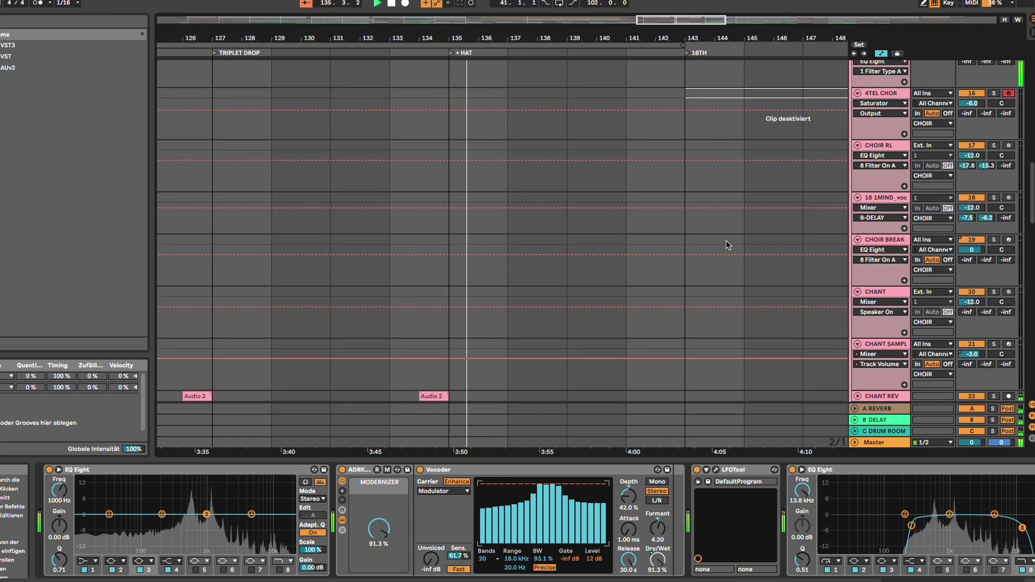
scroll(683, 358, up, 10)
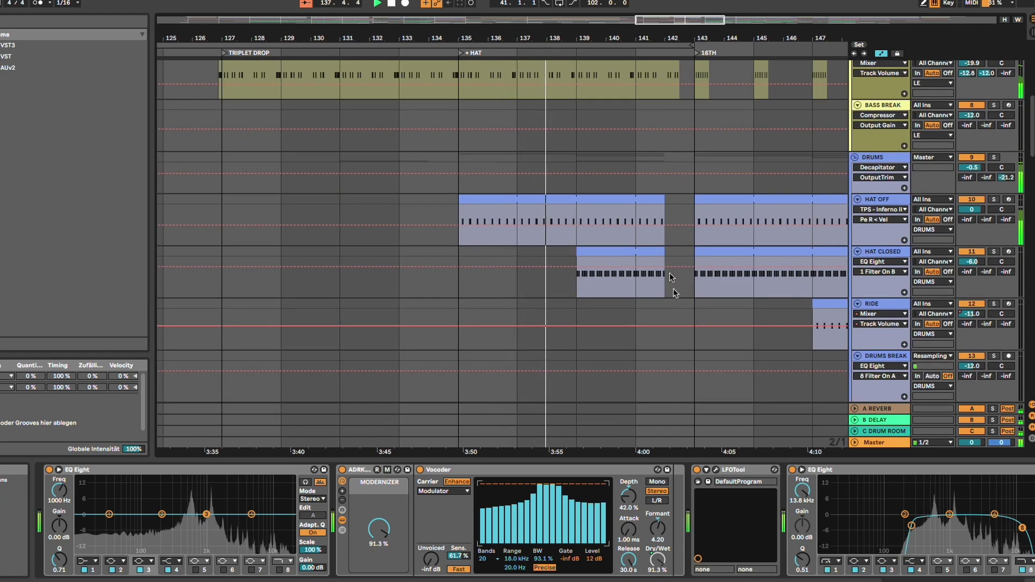
Examine the SUB BASS, BASS and BASS KNARZ clips from + HAT through 16TH and MAXI DROP during playback
drag(691, 22, 652, 114)
scroll(652, 114, up, 5)
scroll(653, 114, right, 5)
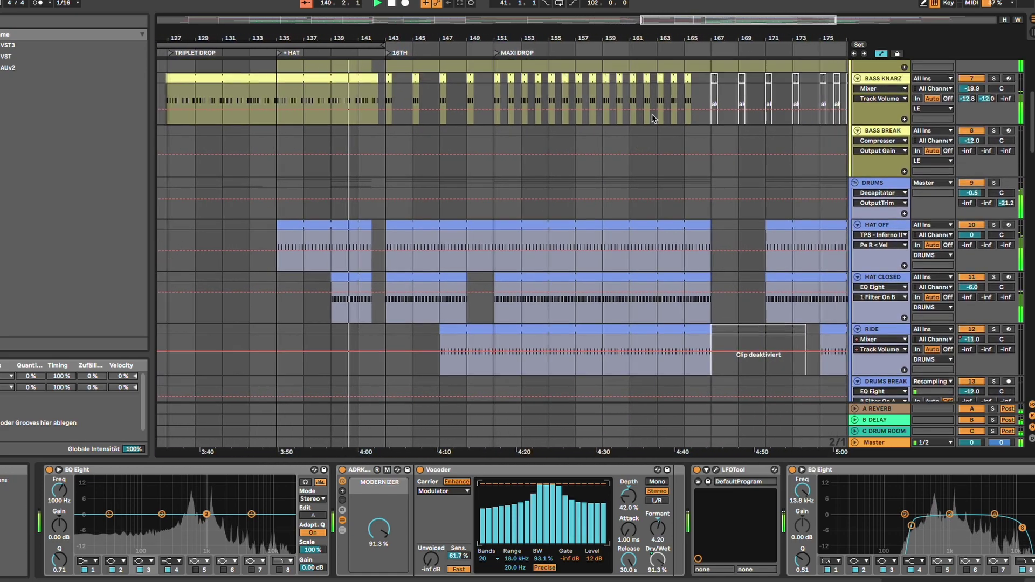
scroll(652, 115, down, 2)
scroll(652, 115, left, 1)
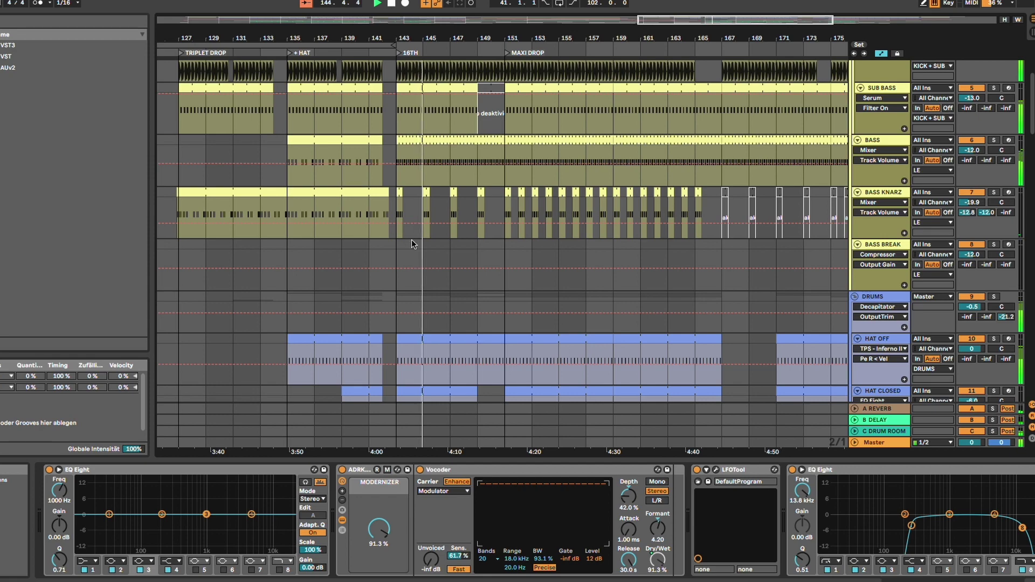
Review the ride, choir, chant sample, pad and synth shot tracks across the 16TH and MAXI DROP sections during playback
scroll(412, 244, down, 10)
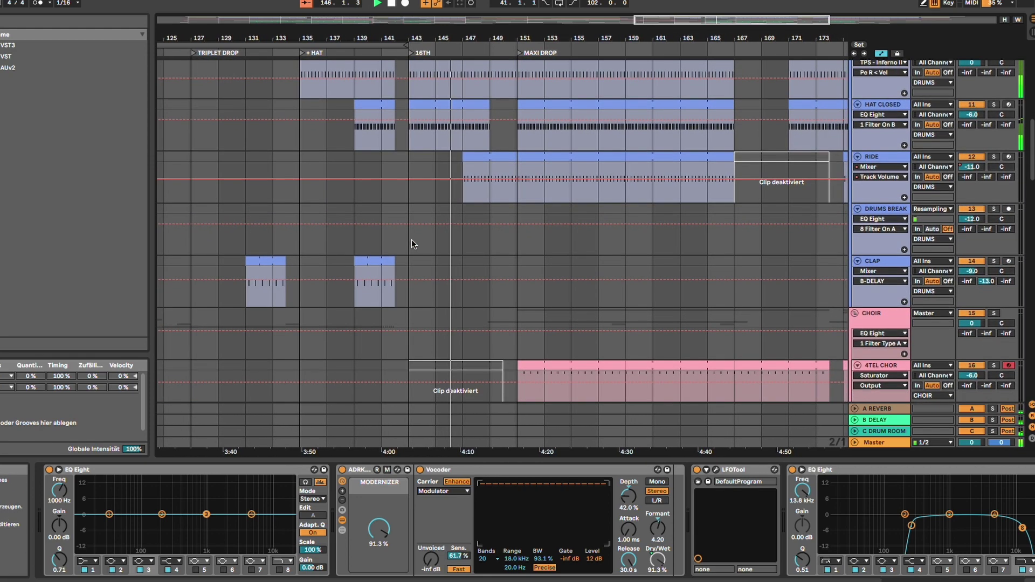
scroll(412, 239, down, 15)
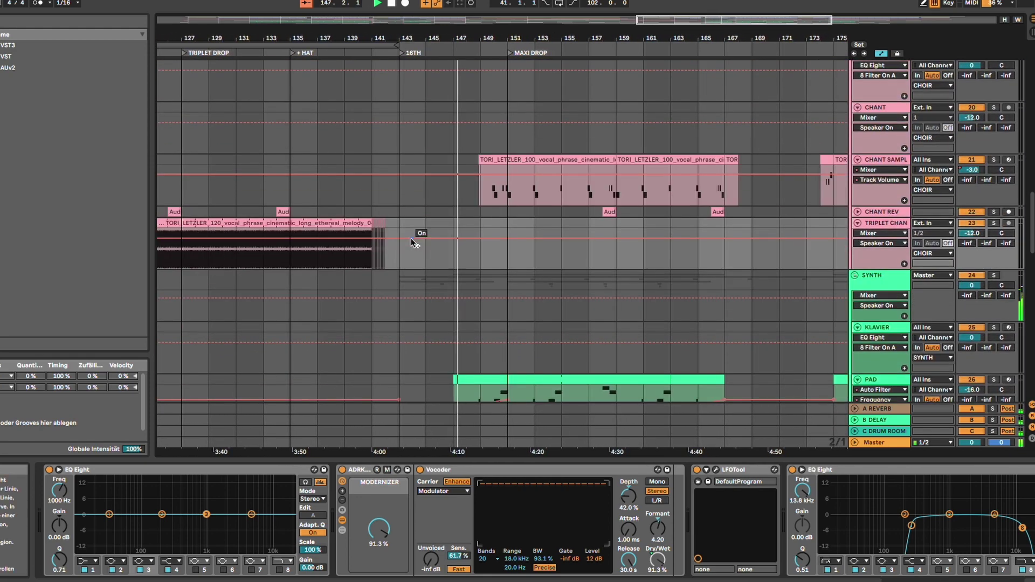
scroll(412, 239, down, 5)
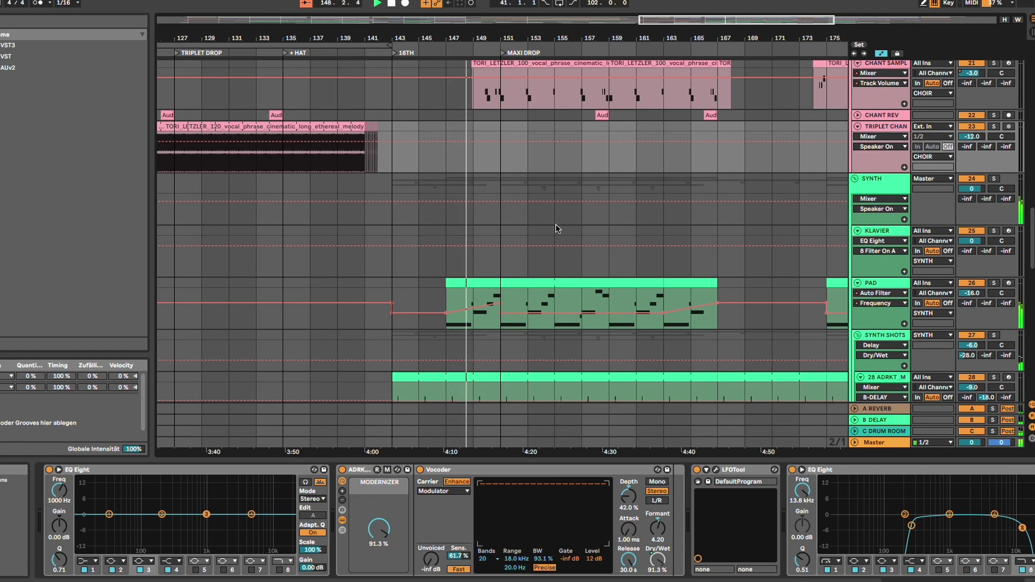
scroll(643, 246, up, 3)
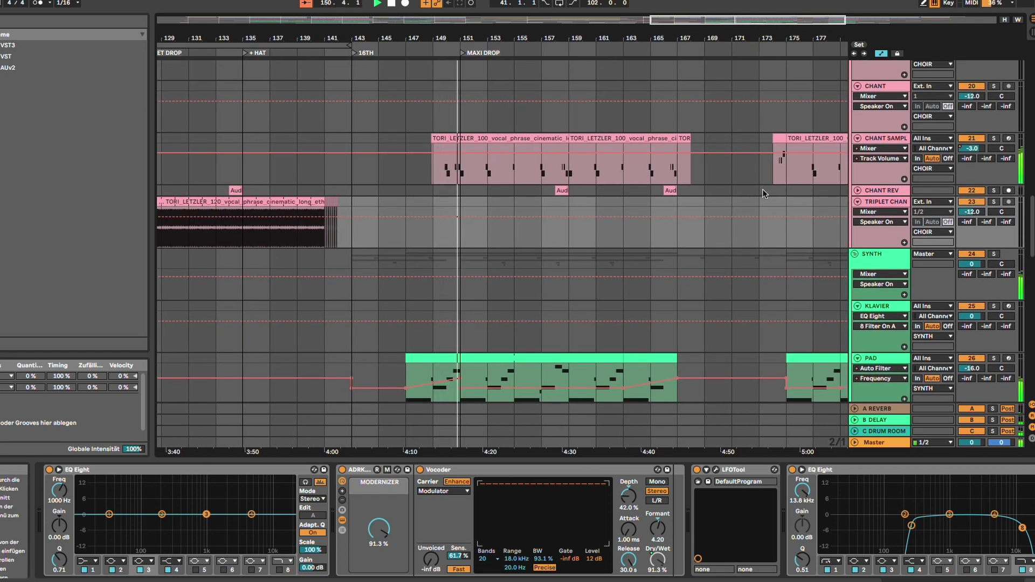
scroll(762, 191, down, 8)
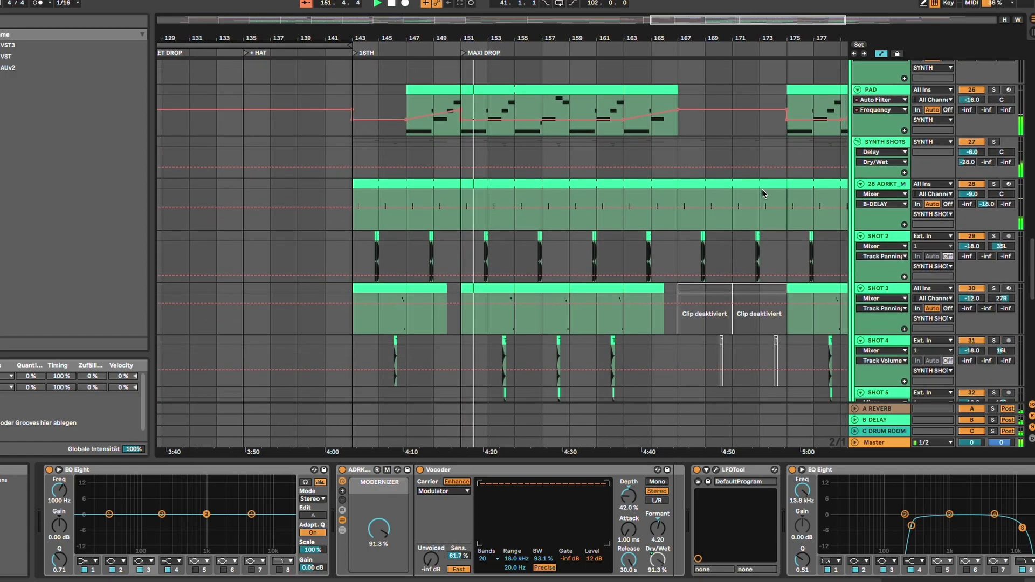